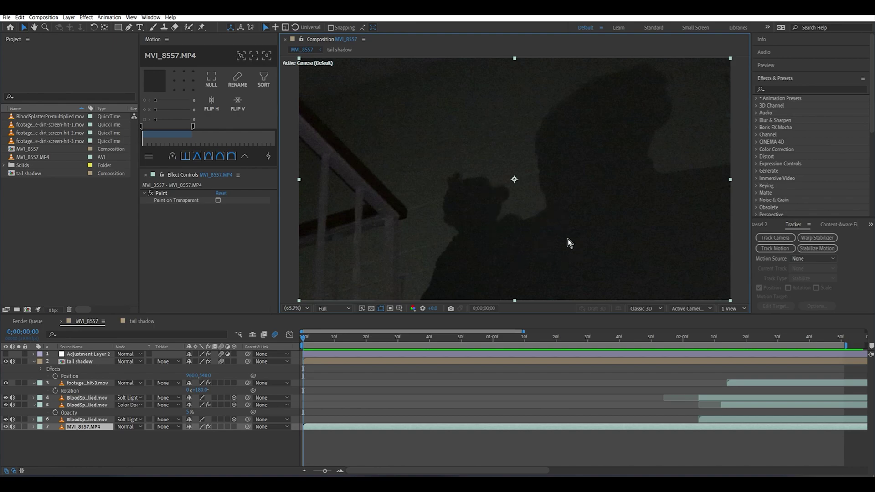
- Preview the main comp and scrub forward to where the tail shadow appears
{"action": "left_click", "coordinate": [84, 446]}
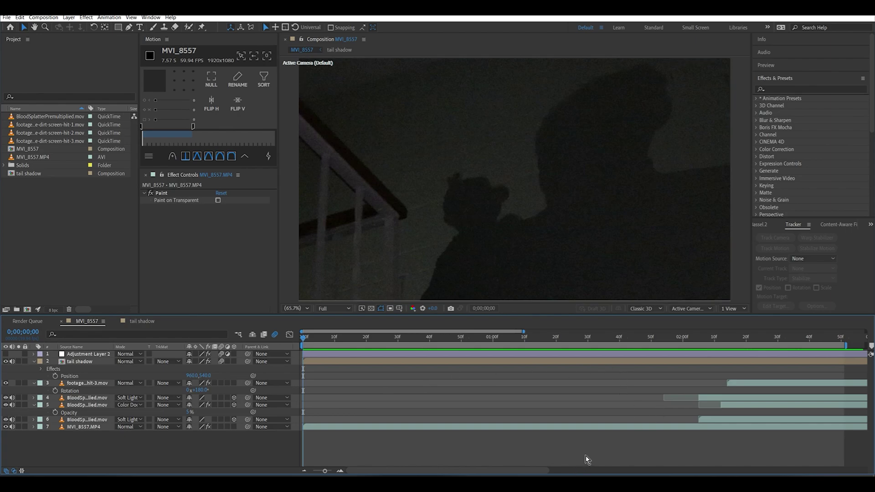
{"action": "key", "text": "space"}
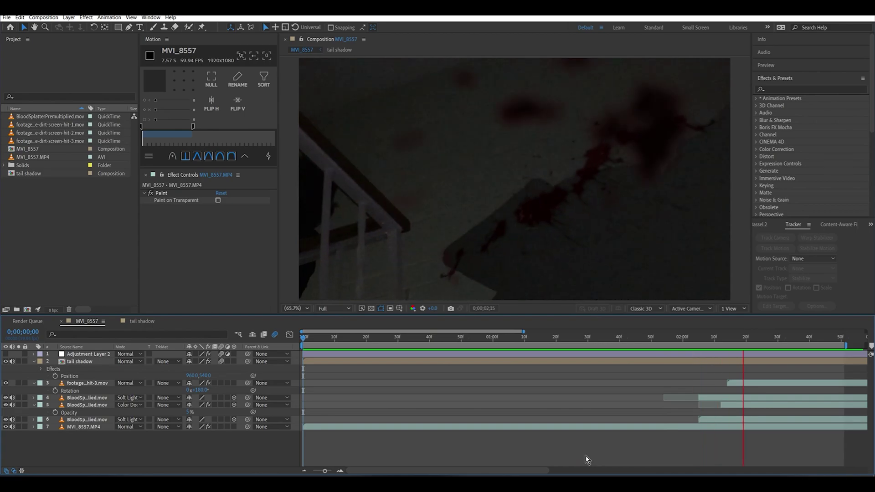
{"action": "key", "text": "space"}
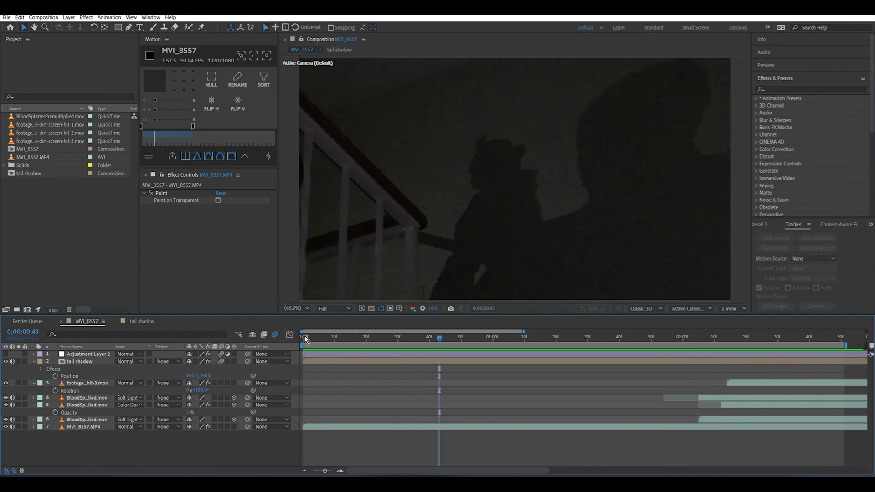
{"action": "key", "text": "Home"}
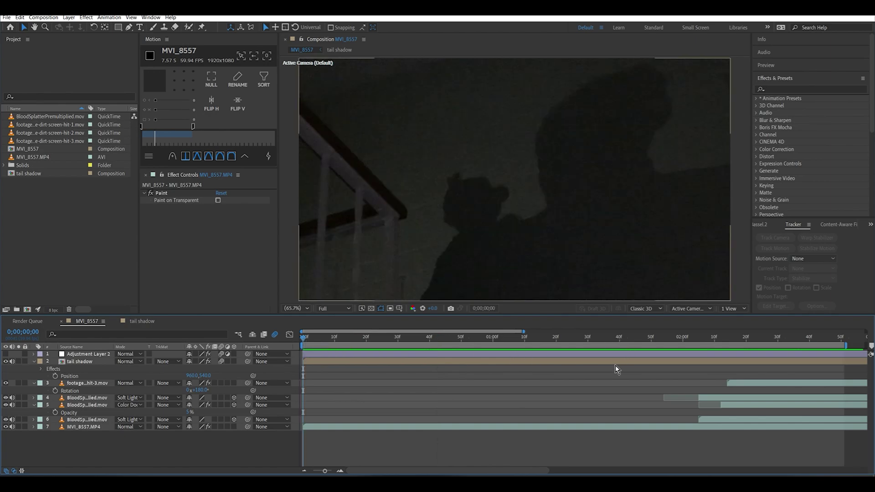
{"action": "left_click", "coordinate": [327, 340]}
{"action": "key", "text": "Page_Down"}
{"action": "key", "text": "Page_Down"}
{"action": "key", "text": "Page_Down"}
{"action": "key", "text": "Page_Down"}
{"action": "key", "text": "Page_Down"}
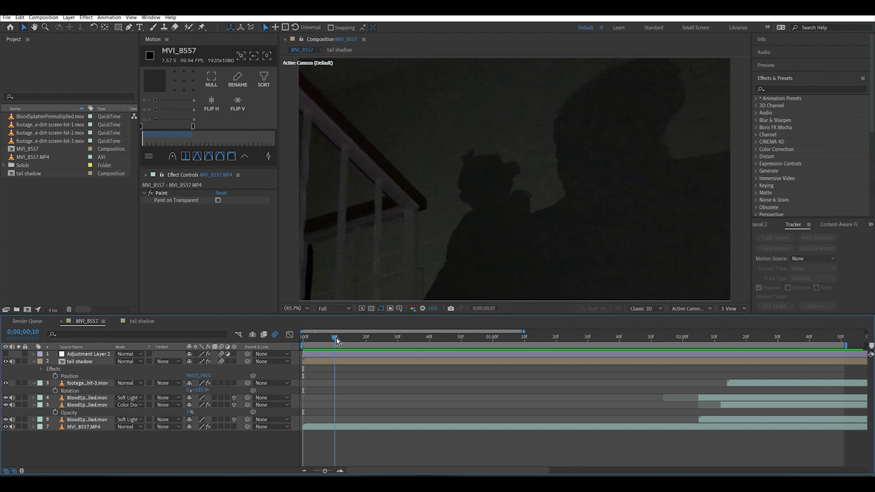
{"action": "left_click_drag", "start_coordinate": [335, 342], "coordinate": [523, 329]}
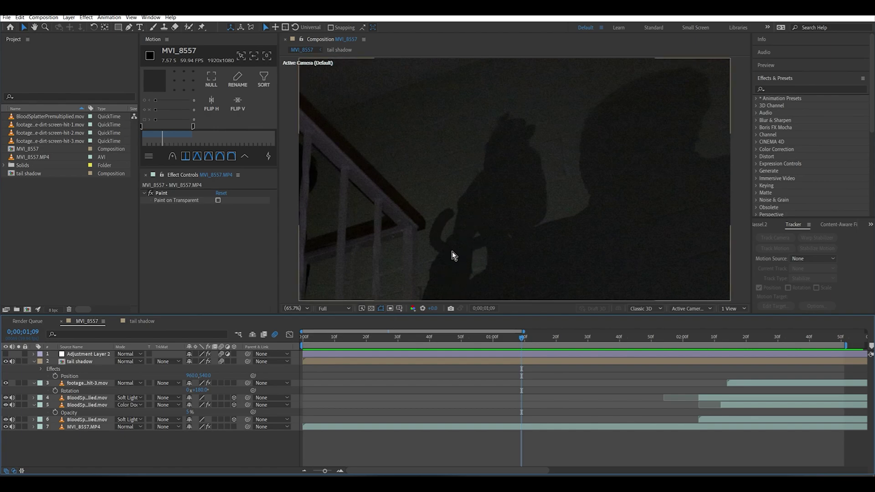
- Zoom to 400% and inspect the grain along the tail shadow's edge
{"action": "scroll", "coordinate": [453, 256], "scroll_direction": "up", "scroll_amount": 4}
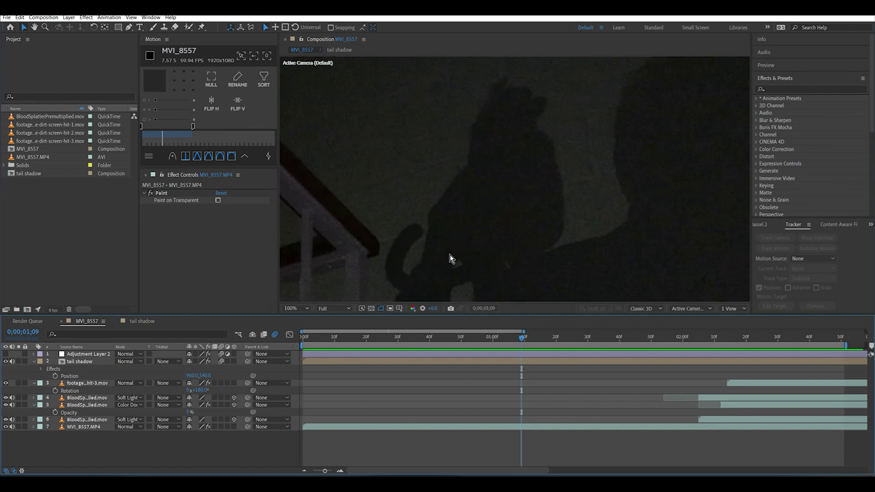
{"action": "scroll", "coordinate": [562, 220], "scroll_direction": "up", "scroll_amount": 2}
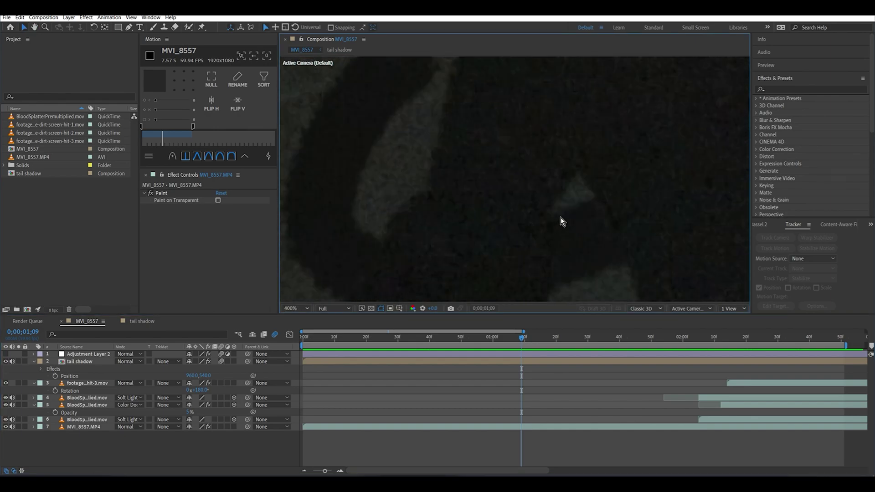
{"action": "scroll", "coordinate": [502, 202], "scroll_direction": "up", "scroll_amount": 1}
{"action": "mouse_move", "coordinate": [499, 201]}
{"action": "left_mouse_down"}
{"action": "mouse_move", "coordinate": [508, 237]}
{"action": "mouse_move", "coordinate": [449, 230]}
{"action": "mouse_move", "coordinate": [377, 199]}
{"action": "mouse_move", "coordinate": [470, 194]}
{"action": "mouse_move", "coordinate": [428, 245]}
{"action": "mouse_move", "coordinate": [448, 240]}
{"action": "left_mouse_up"}
{"action": "mouse_move", "coordinate": [501, 222]}
{"action": "left_mouse_down"}
{"action": "mouse_move", "coordinate": [521, 159]}
{"action": "mouse_move", "coordinate": [555, 110]}
{"action": "mouse_move", "coordinate": [545, 154]}
{"action": "left_mouse_up"}
{"action": "key", "text": "v"}
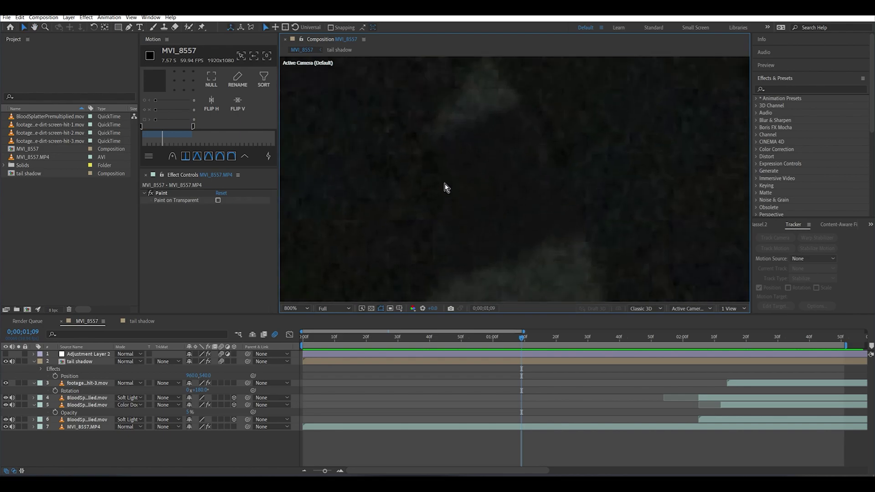
{"action": "scroll", "coordinate": [485, 186], "scroll_direction": "down", "scroll_amount": 1}
{"action": "left_click_drag", "start_coordinate": [484, 185], "coordinate": [472, 246]}
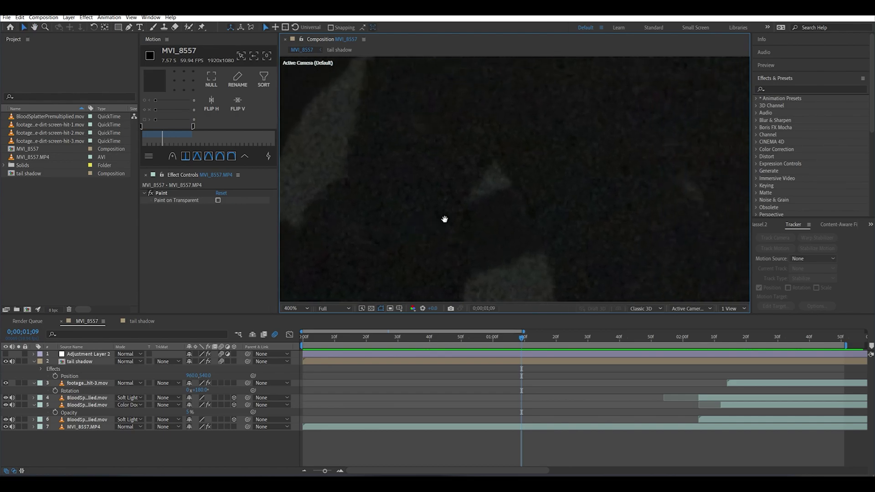
{"action": "scroll", "coordinate": [445, 219], "scroll_direction": "down", "scroll_amount": 1}
- Move to frame 0;00;01;19 and examine the shadow near the railing
{"action": "left_click", "coordinate": [556, 338]}
{"action": "left_click", "coordinate": [554, 339]}
{"action": "scroll", "coordinate": [528, 221], "scroll_direction": "up", "scroll_amount": 3}
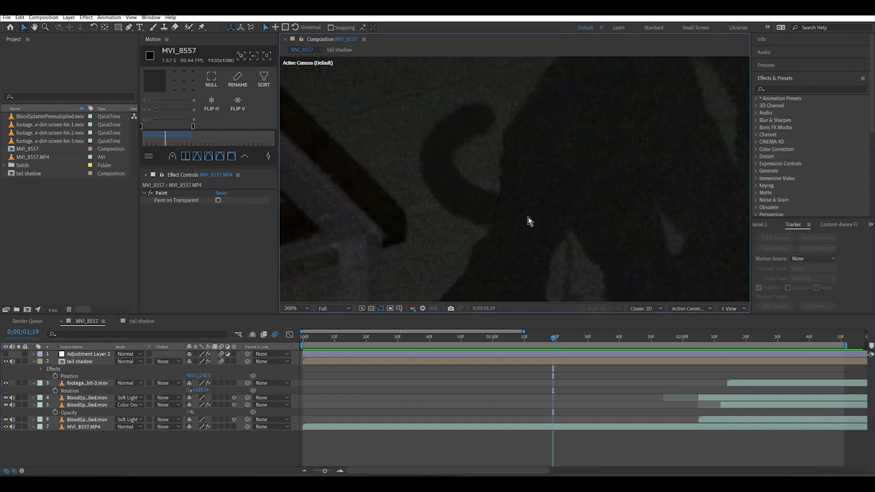
{"action": "scroll", "coordinate": [490, 228], "scroll_direction": "down", "scroll_amount": 3}
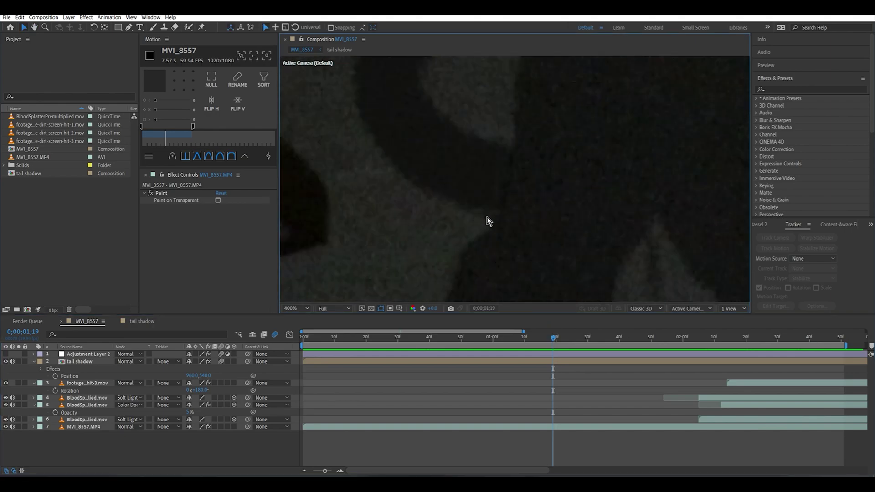
{"action": "scroll", "coordinate": [502, 227], "scroll_direction": "down", "scroll_amount": 1}
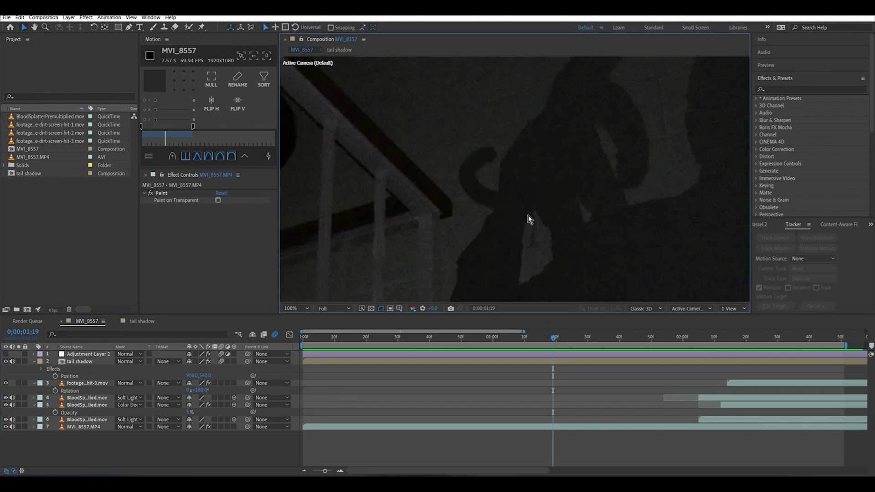
{"action": "left_click_drag", "start_coordinate": [528, 220], "coordinate": [484, 210]}
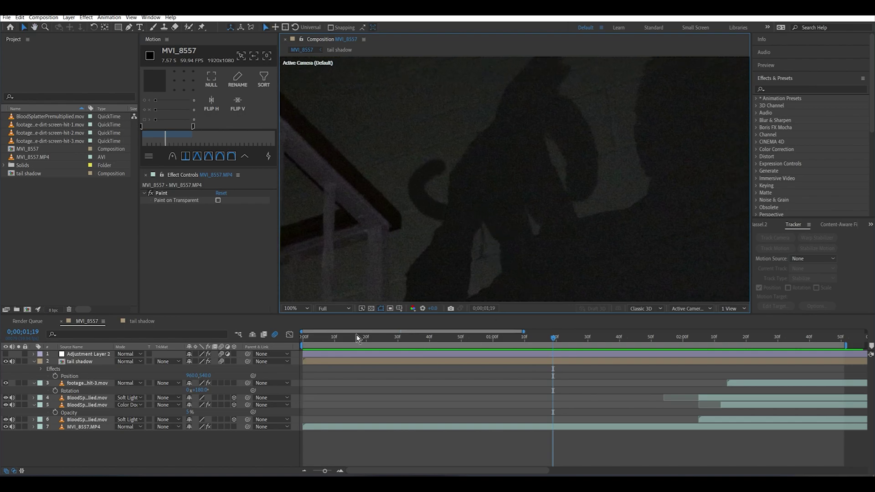
- Play the main comp from the start, then return to the first frame
{"action": "key", "text": "Home"}
{"action": "scroll", "coordinate": [445, 244], "scroll_direction": "down", "scroll_amount": 2}
{"action": "key", "text": "space"}
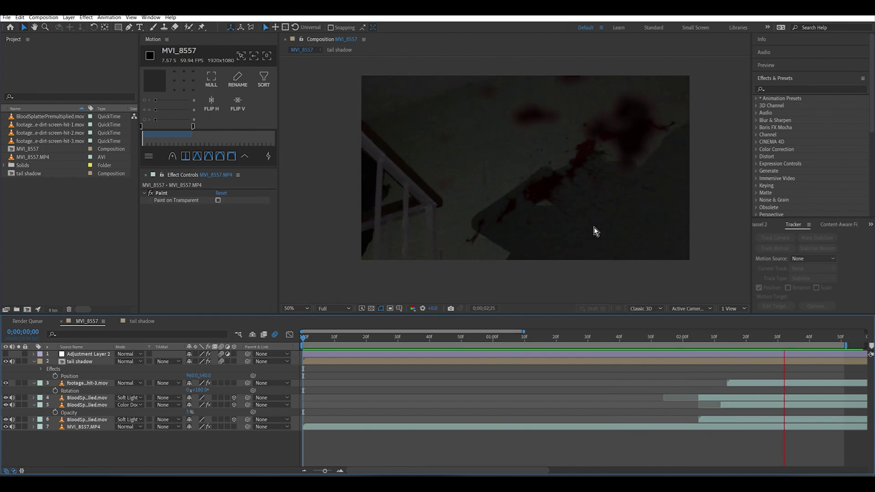
{"action": "key", "text": "space"}
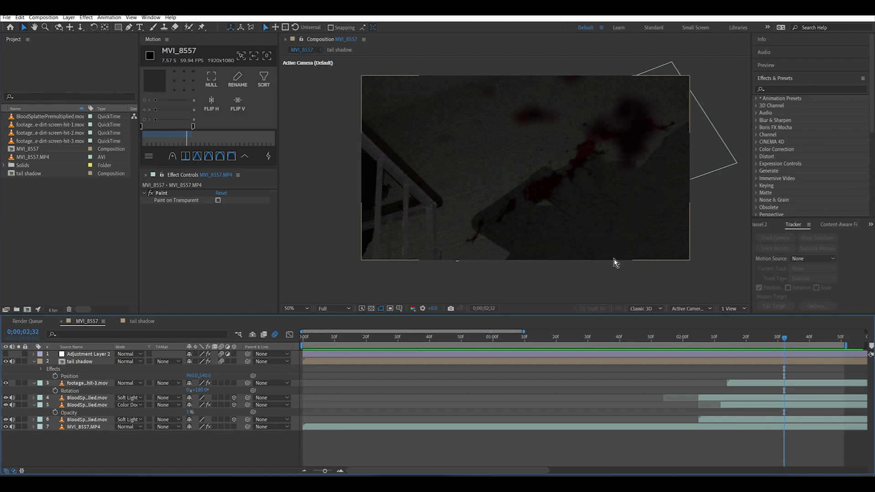
{"action": "key", "text": "Home"}
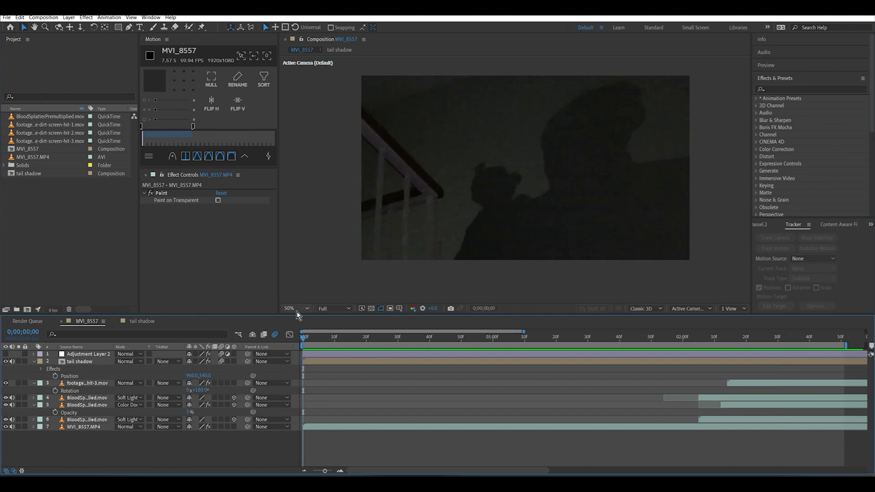
- Fit the comp in the viewer and inspect the blood splatter and tail shadow layers
{"action": "left_click", "coordinate": [292, 309]}
{"action": "left_click", "coordinate": [296, 336]}
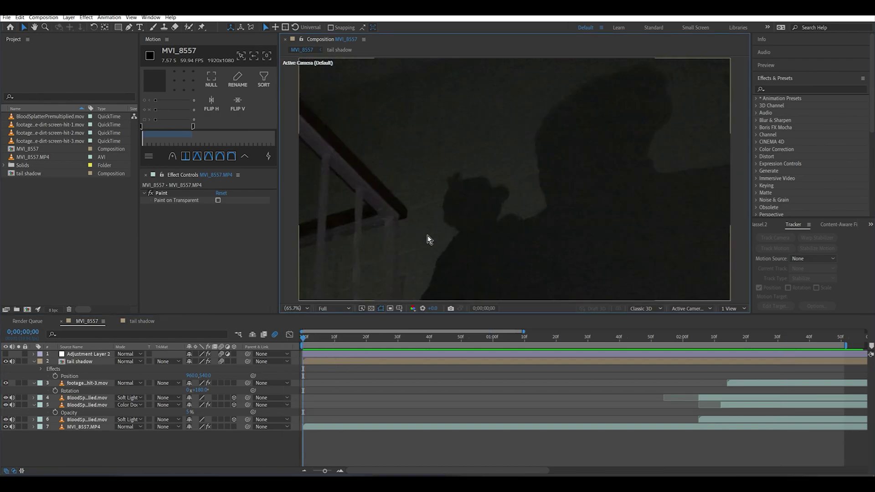
{"action": "left_click", "coordinate": [77, 446]}
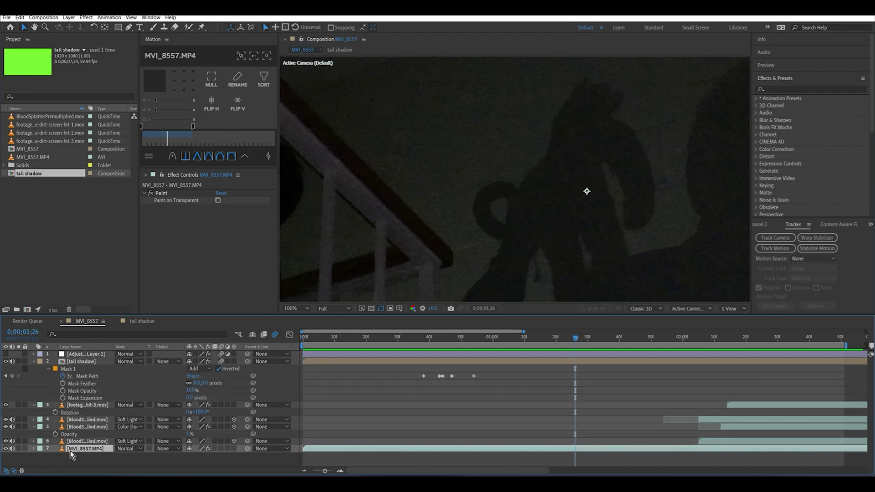
{"action": "left_click", "coordinate": [87, 427]}
{"action": "left_click", "coordinate": [69, 362]}
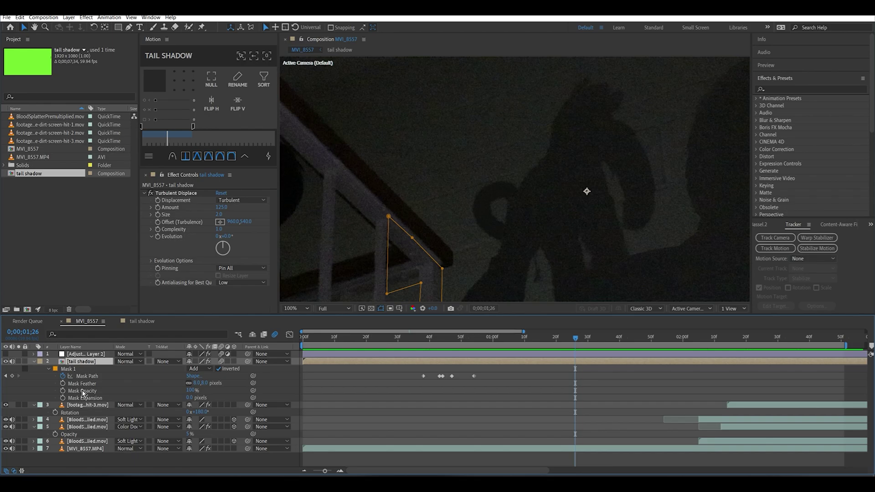
- Open the tail shadow precomp and make the green White Background layer visible
{"action": "double_click", "coordinate": [89, 361]}
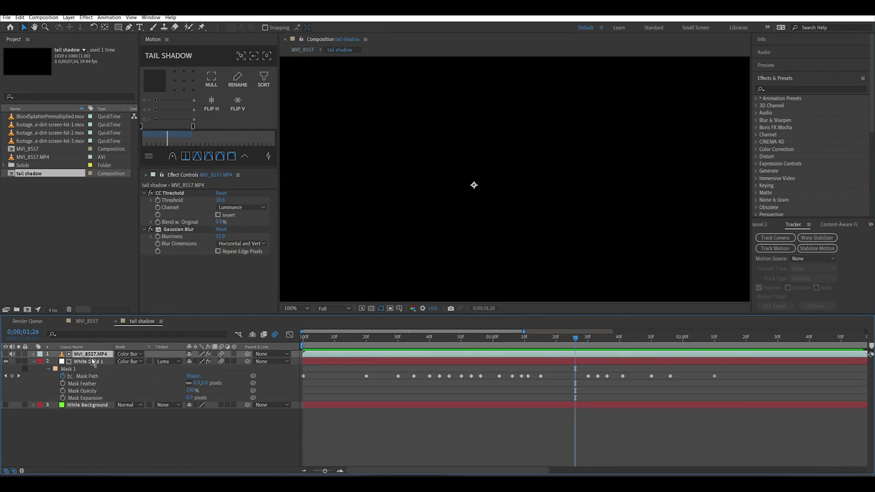
{"action": "left_click", "coordinate": [89, 361]}
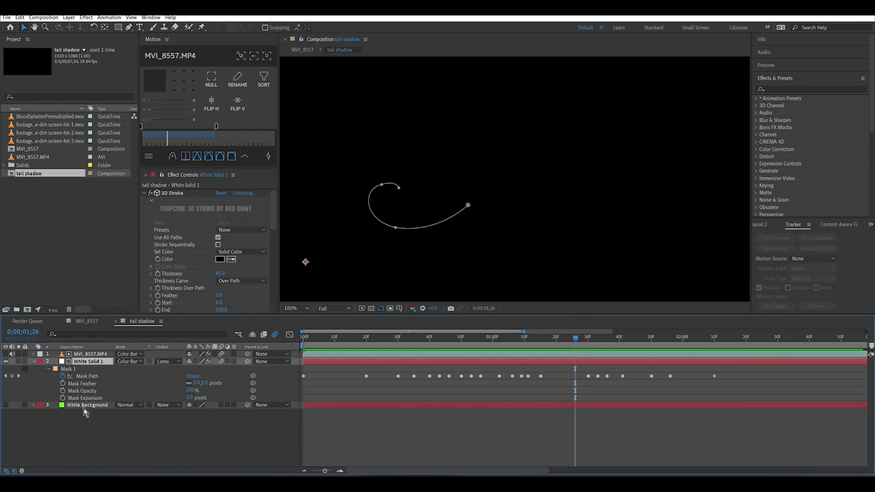
{"action": "left_click", "coordinate": [6, 405]}
{"action": "left_click", "coordinate": [94, 405]}
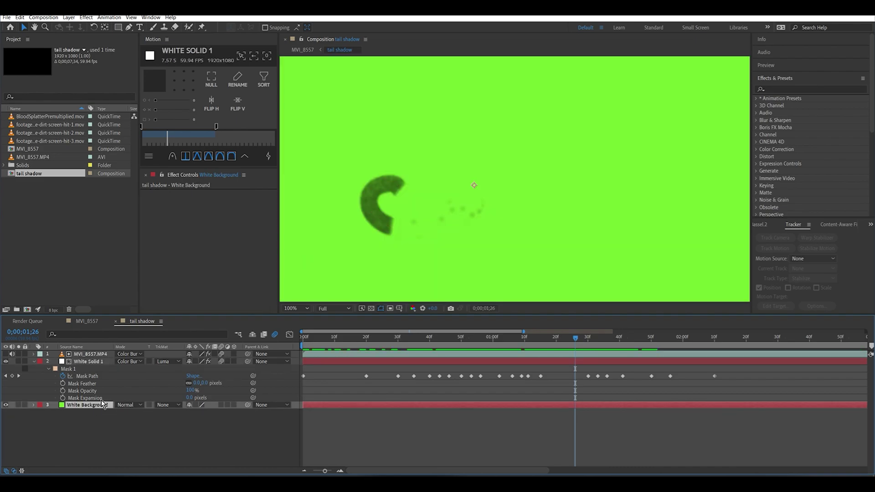
{"action": "left_click", "coordinate": [94, 355]}
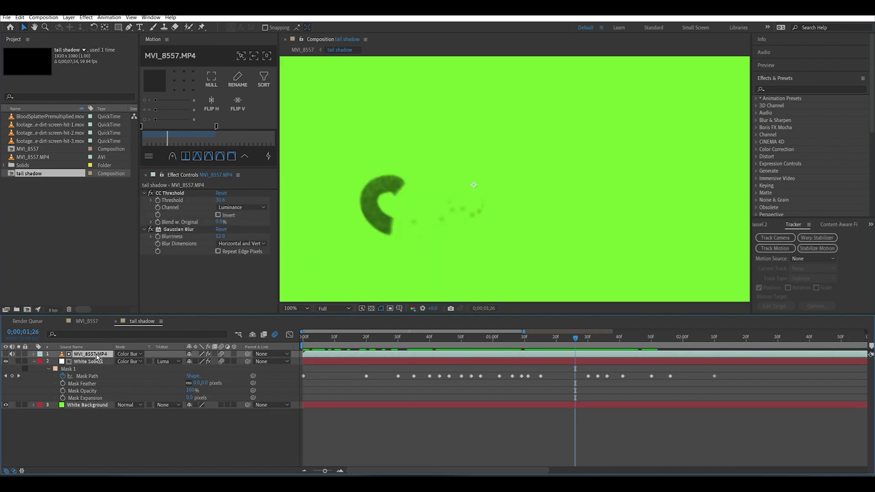
{"action": "left_click", "coordinate": [98, 362]}
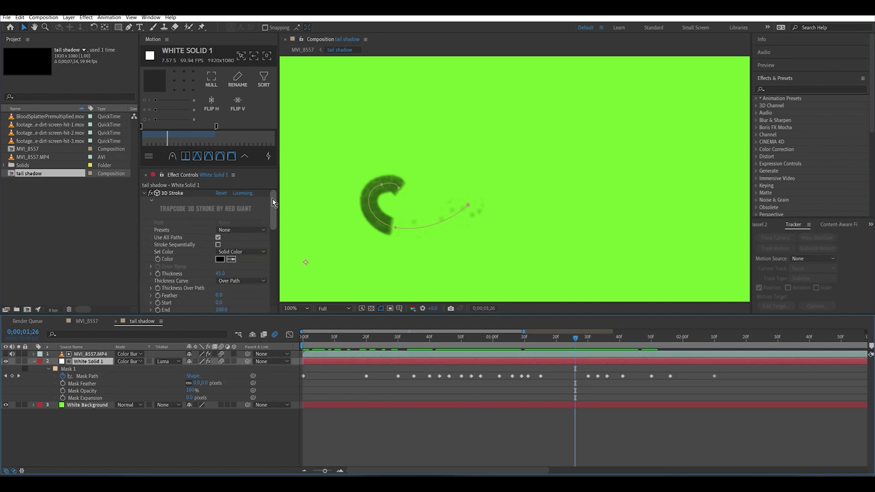
- Inspect White Solid 1's 3D Stroke path, scrubbing back to 0;00;00;38 as it animates
{"action": "left_click", "coordinate": [175, 194]}
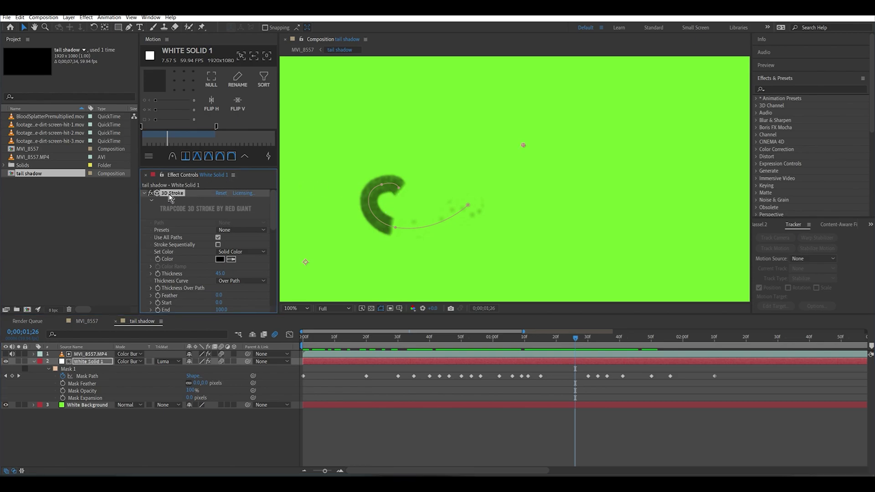
{"action": "left_click", "coordinate": [400, 187]}
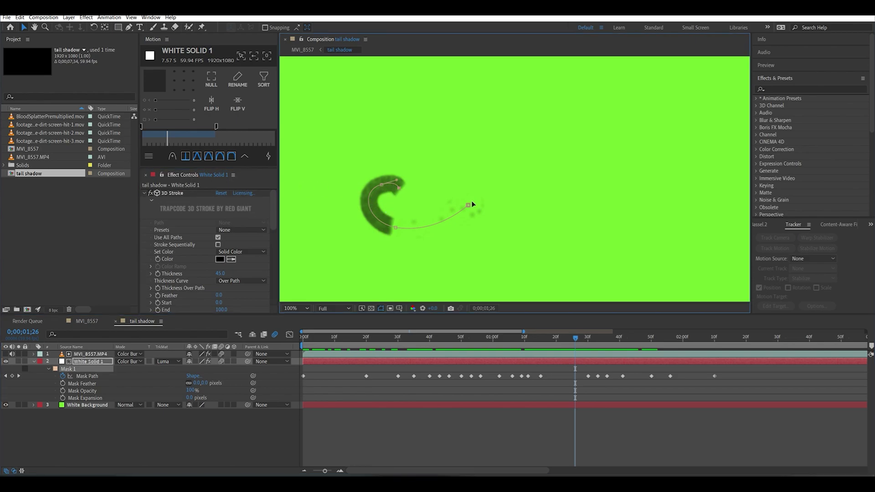
{"action": "left_click_drag", "start_coordinate": [531, 340], "coordinate": [484, 341]}
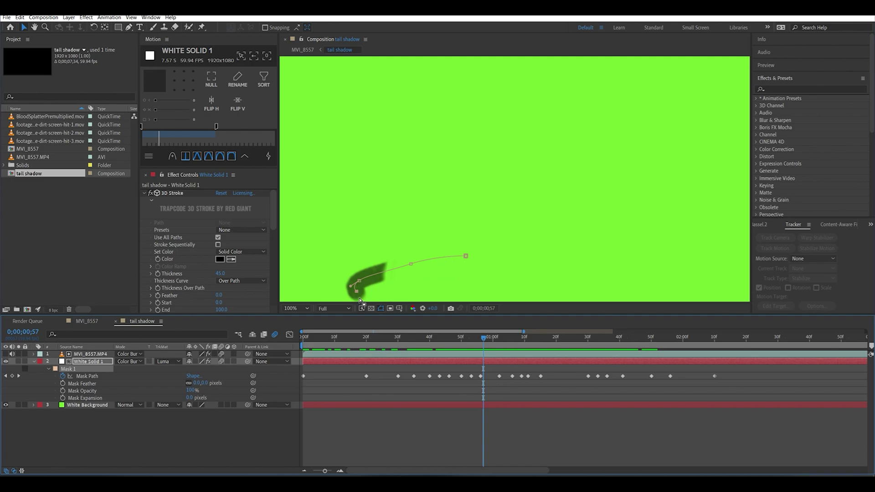
{"action": "left_click_drag", "start_coordinate": [475, 337], "coordinate": [420, 342]}
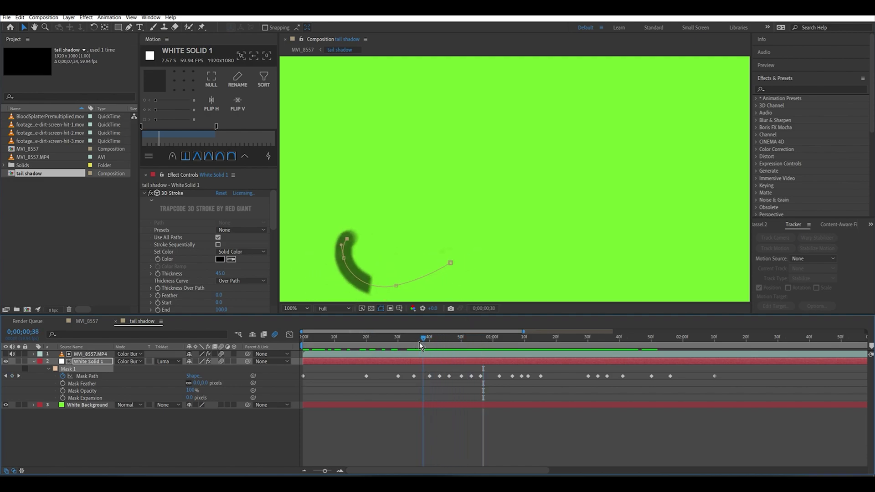
- Preview the 3D Stroke tail, return to 0;00;00;38, and check its Gaussian Blur at 8.0
{"action": "left_click", "coordinate": [167, 194]}
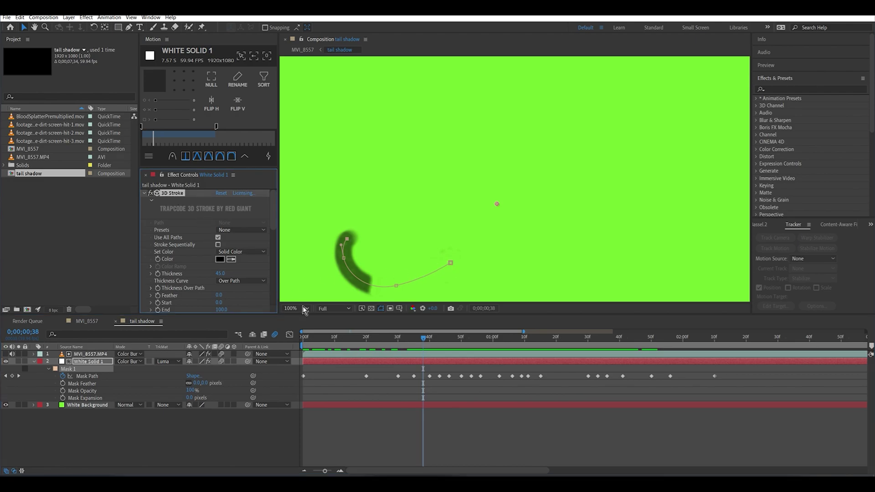
{"action": "key", "text": "space"}
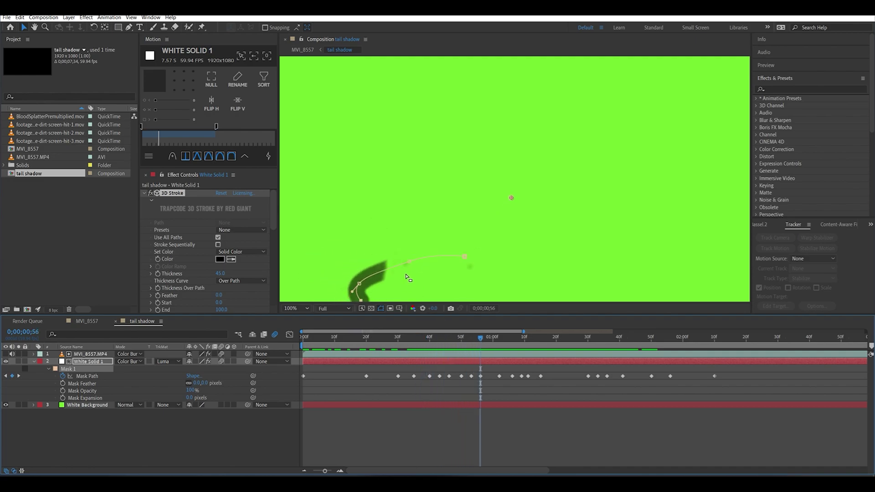
{"action": "mouse_move", "coordinate": [484, 340]}
{"action": "left_mouse_down"}
{"action": "mouse_move", "coordinate": [410, 344]}
{"action": "mouse_move", "coordinate": [445, 346]}
{"action": "mouse_move", "coordinate": [424, 348]}
{"action": "mouse_move", "coordinate": [437, 350]}
{"action": "left_mouse_up"}
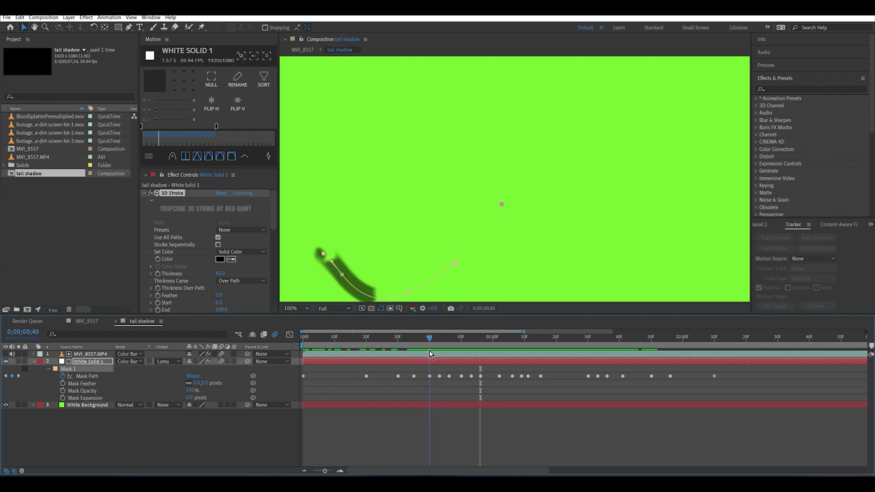
{"action": "left_click_drag", "start_coordinate": [429, 351], "coordinate": [425, 350]}
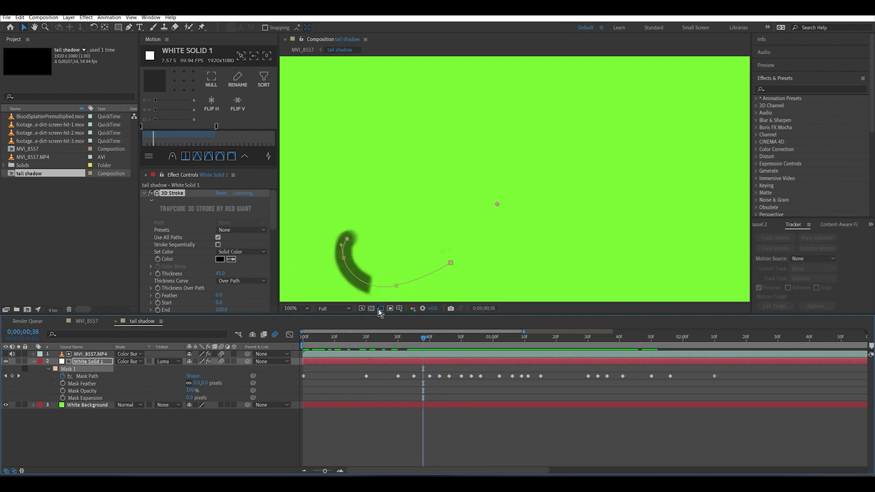
{"action": "left_click", "coordinate": [177, 195]}
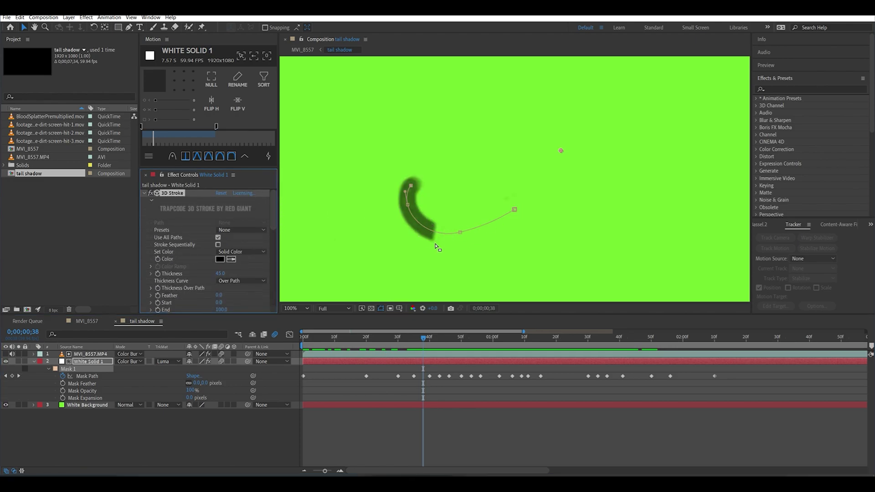
{"action": "left_click_drag", "start_coordinate": [274, 206], "coordinate": [274, 261]}
{"action": "left_click", "coordinate": [187, 223]}
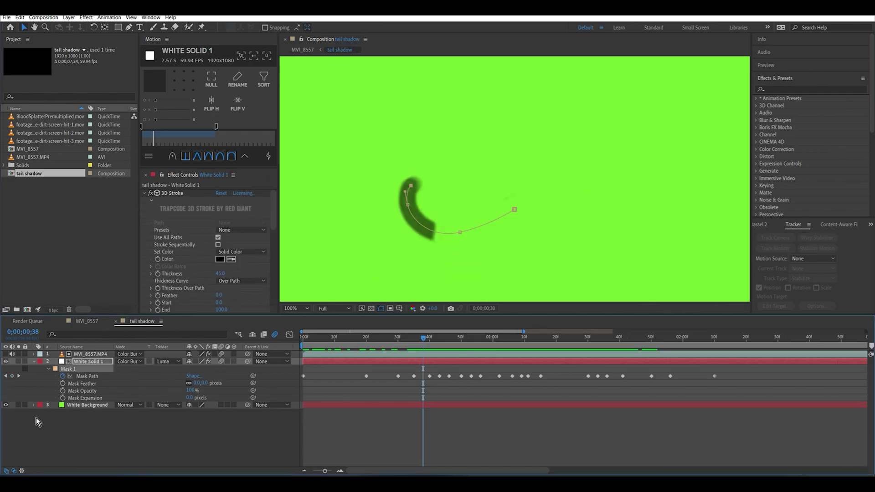
- Hide White Background, switch to the MVI_8557 comp, and zoom in and out on the wall shadows
{"action": "left_click", "coordinate": [6, 405]}
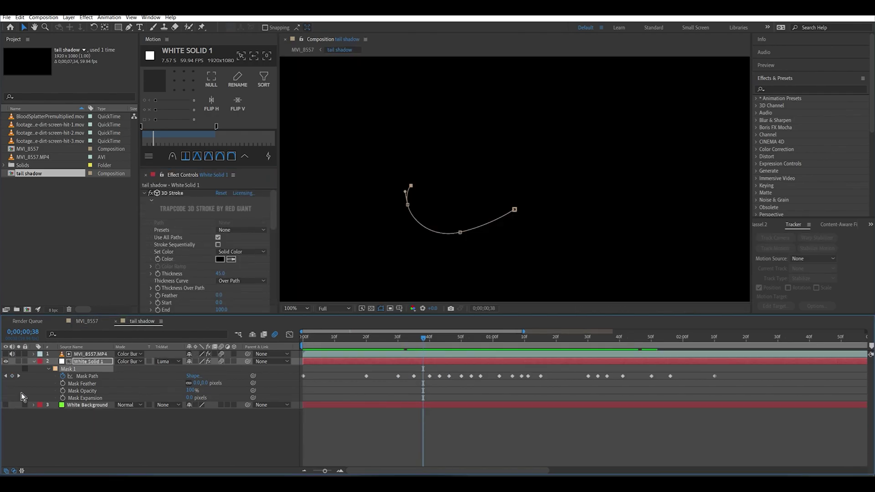
{"action": "left_click", "coordinate": [93, 321]}
{"action": "scroll", "coordinate": [571, 155], "scroll_direction": "up", "scroll_amount": 4}
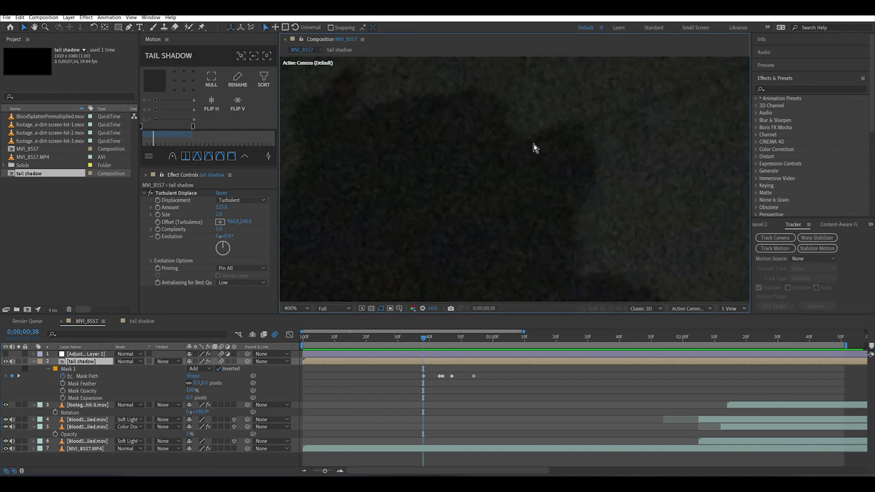
{"action": "scroll", "coordinate": [533, 144], "scroll_direction": "down", "scroll_amount": 4}
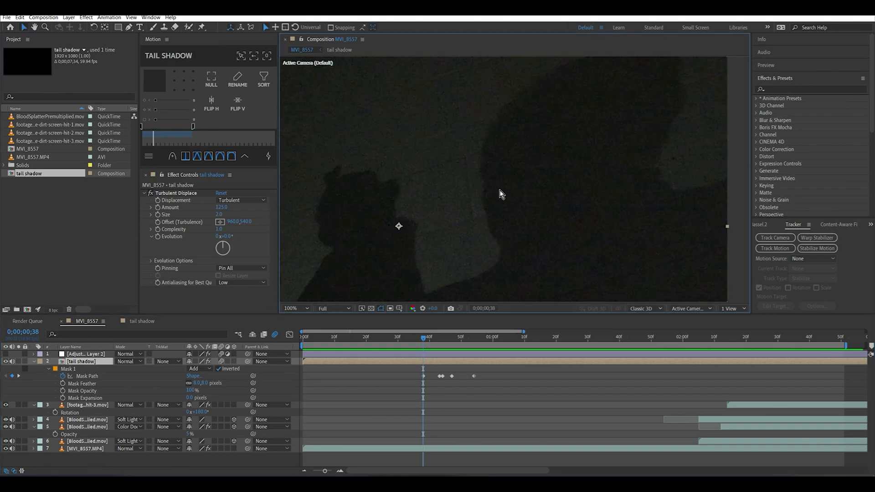
{"action": "scroll", "coordinate": [491, 159], "scroll_direction": "up", "scroll_amount": 2}
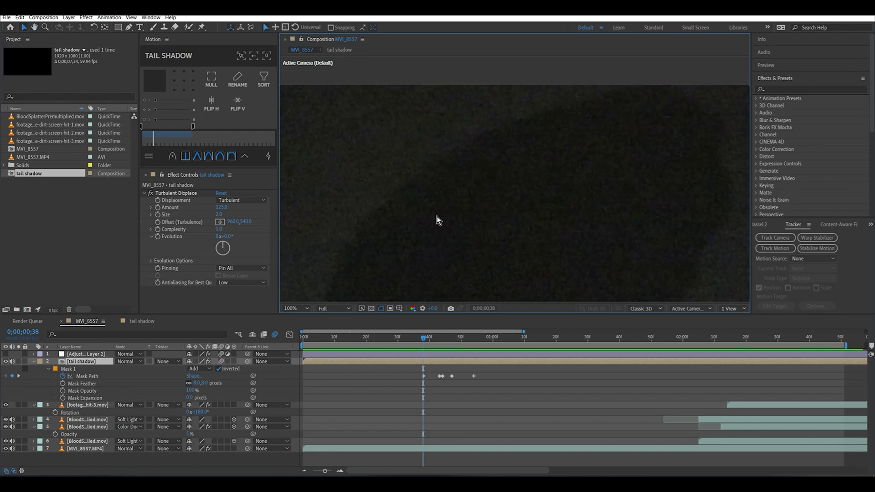
{"action": "scroll", "coordinate": [437, 221], "scroll_direction": "down", "scroll_amount": 3}
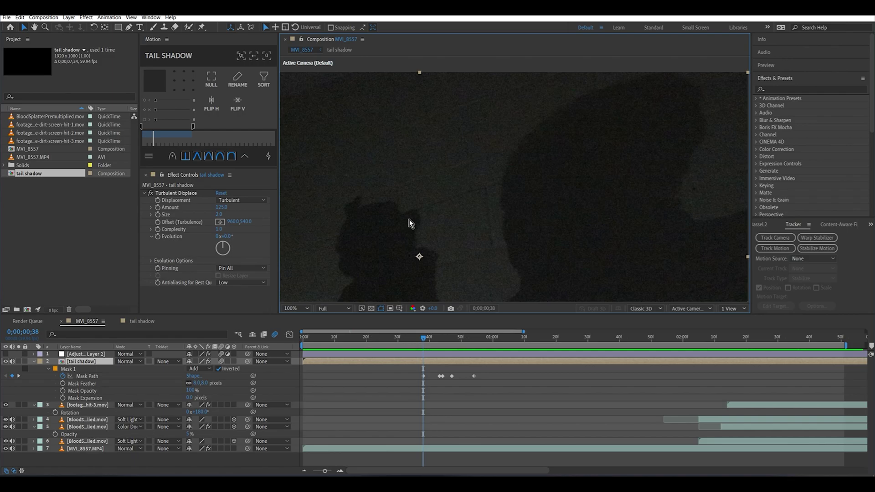
{"action": "scroll", "coordinate": [409, 223], "scroll_direction": "up", "scroll_amount": 2}
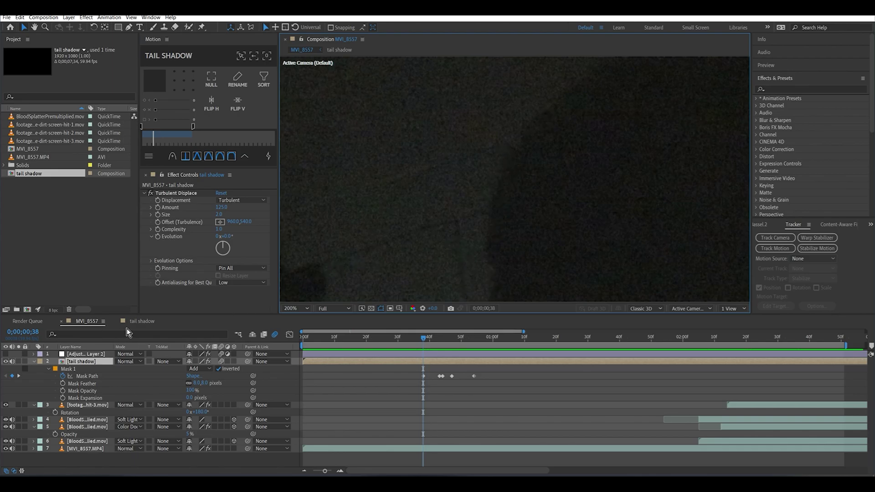
- Rename White Solid 1 in the tail shadow comp to 'added shadow'
{"action": "left_click", "coordinate": [140, 321]}
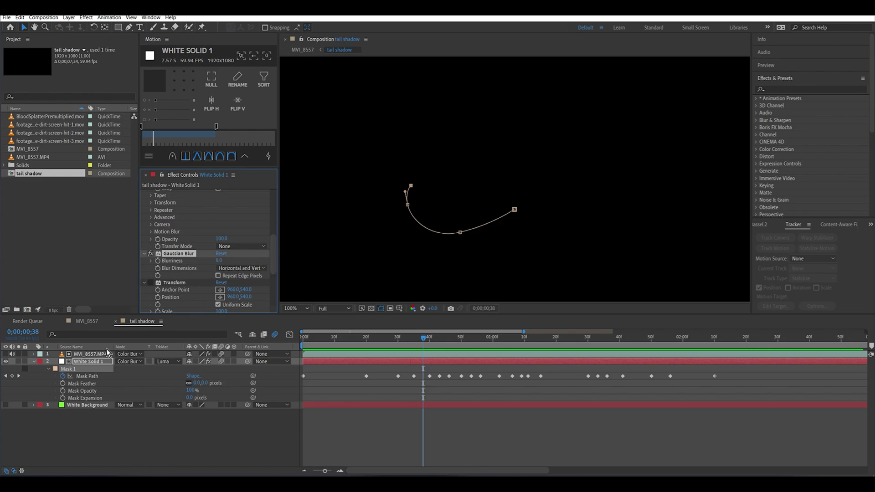
{"action": "scroll", "coordinate": [274, 246], "scroll_direction": "up", "scroll_amount": 10}
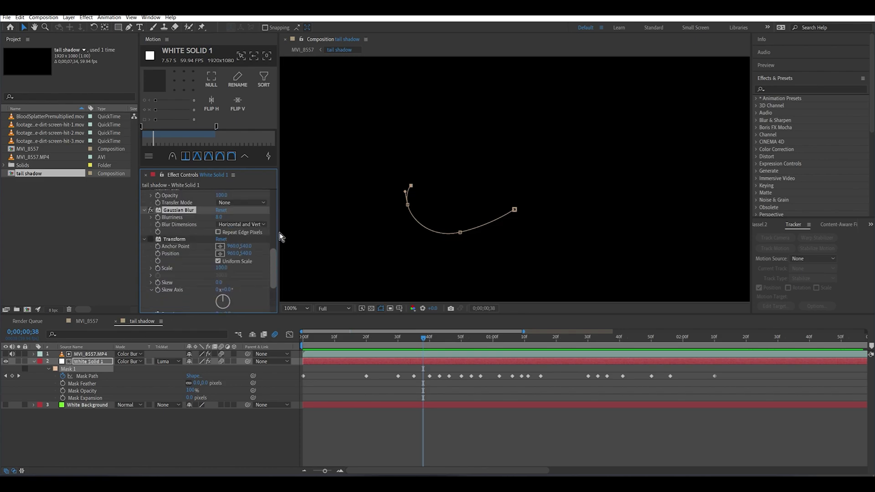
{"action": "left_click", "coordinate": [83, 363]}
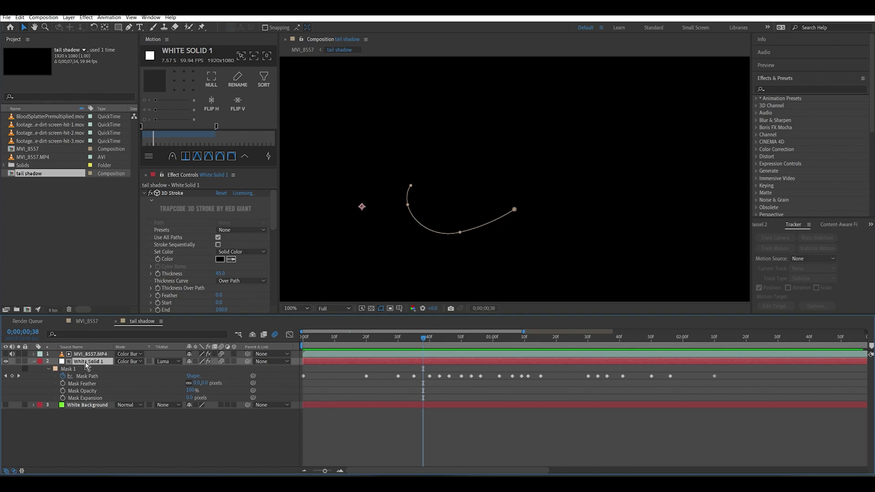
{"action": "right_click", "coordinate": [86, 363]}
{"action": "left_click", "coordinate": [90, 360]}
{"action": "type", "text": "a"}
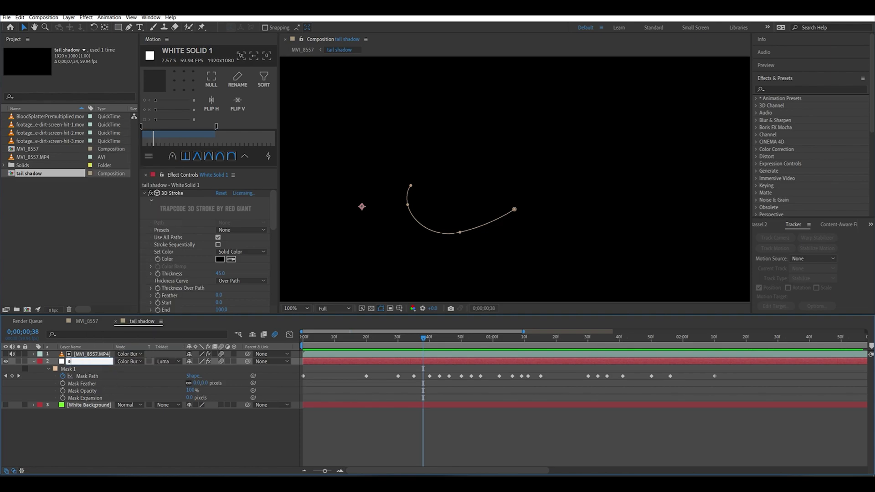
{"action": "type", "text": "dded shadow"}
{"action": "key", "text": "Return"}
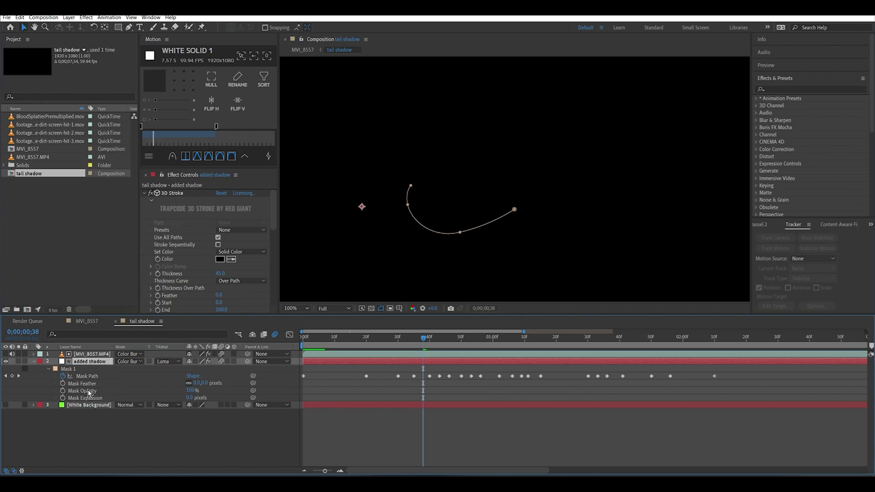
{"action": "left_click", "coordinate": [84, 356]}
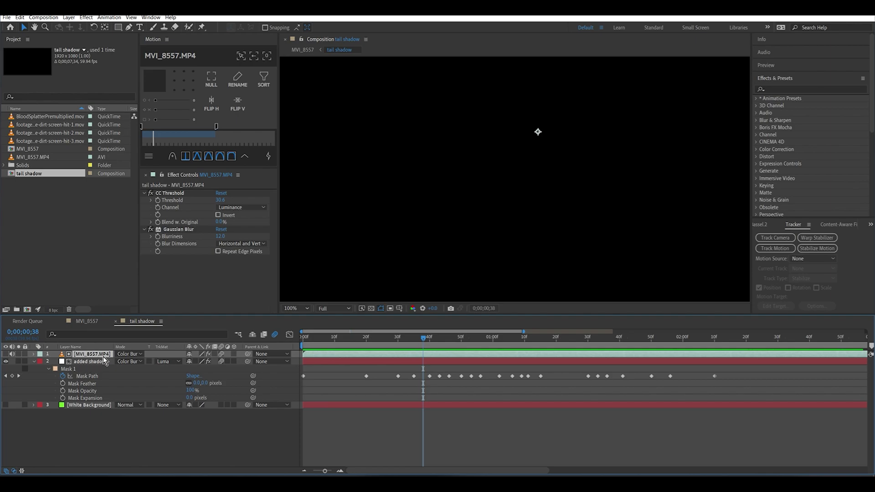
{"action": "left_click", "coordinate": [92, 362]}
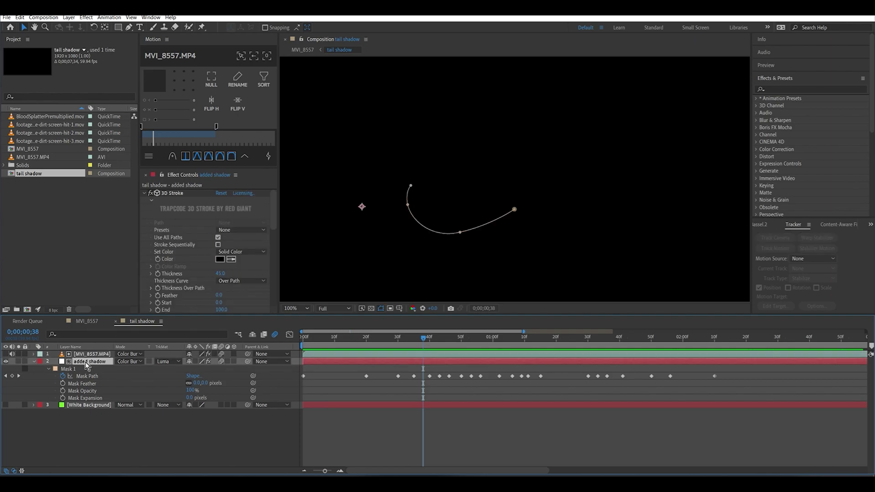
{"action": "left_click", "coordinate": [100, 355]}
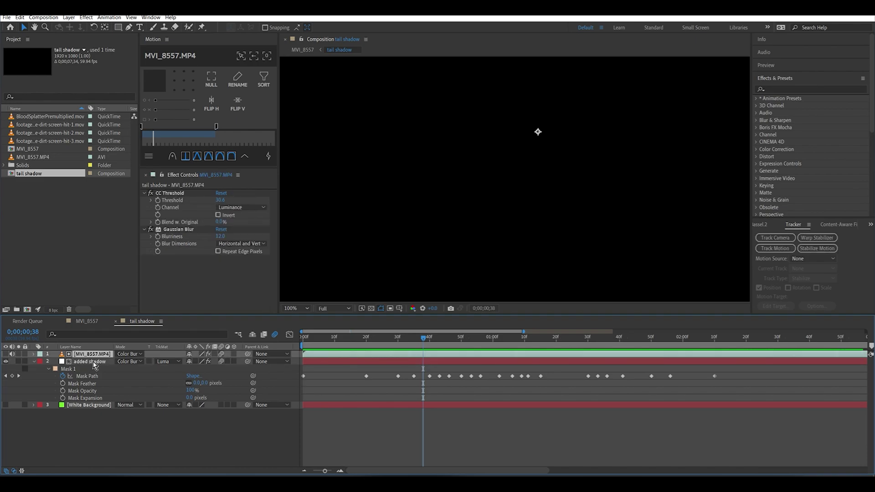
{"action": "left_click", "coordinate": [168, 361]}
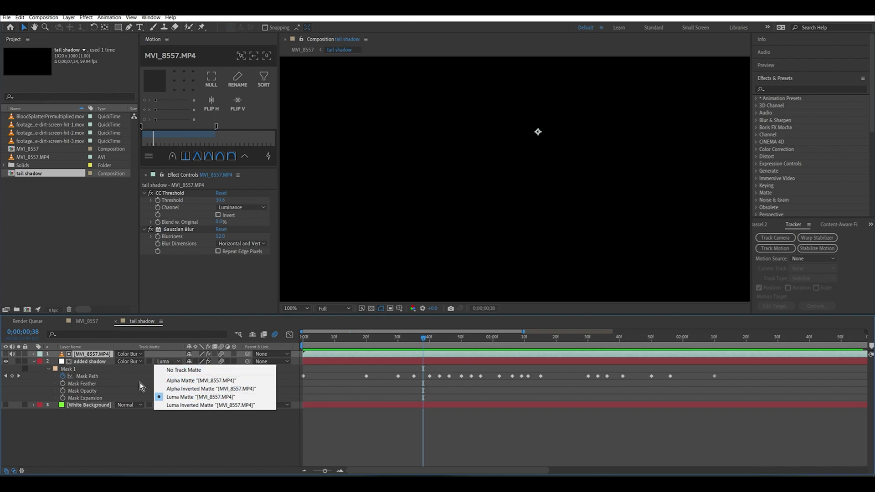
{"action": "left_click", "coordinate": [98, 363]}
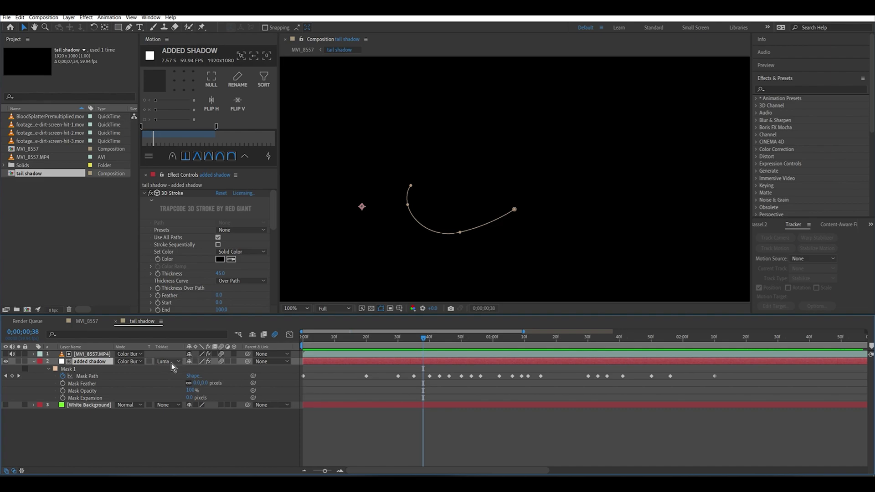
{"action": "left_click", "coordinate": [90, 355]}
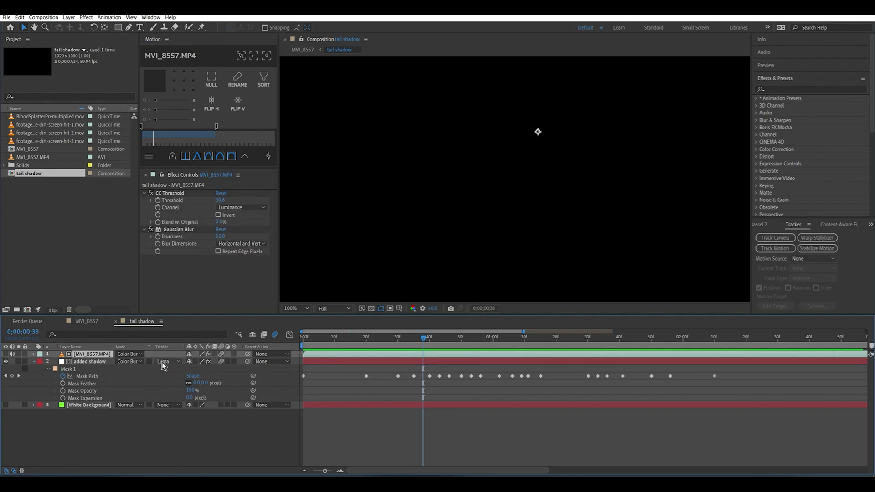
{"action": "left_click", "coordinate": [91, 363]}
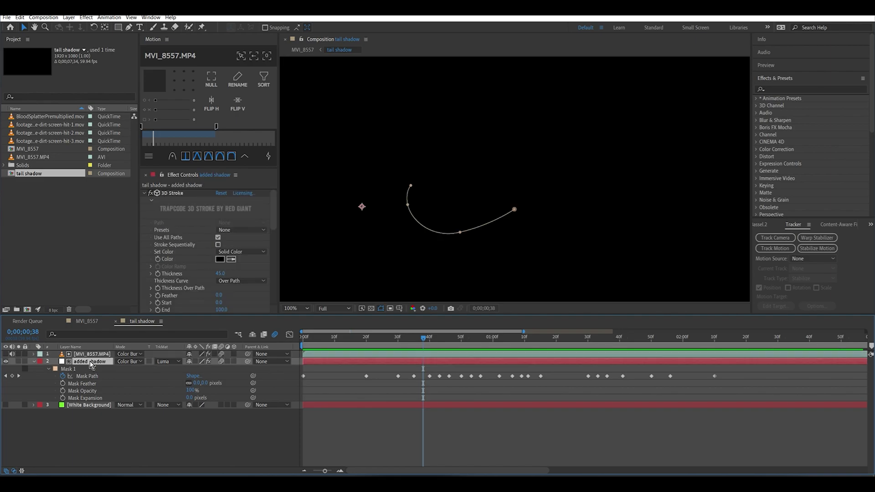
{"action": "left_click", "coordinate": [167, 362]}
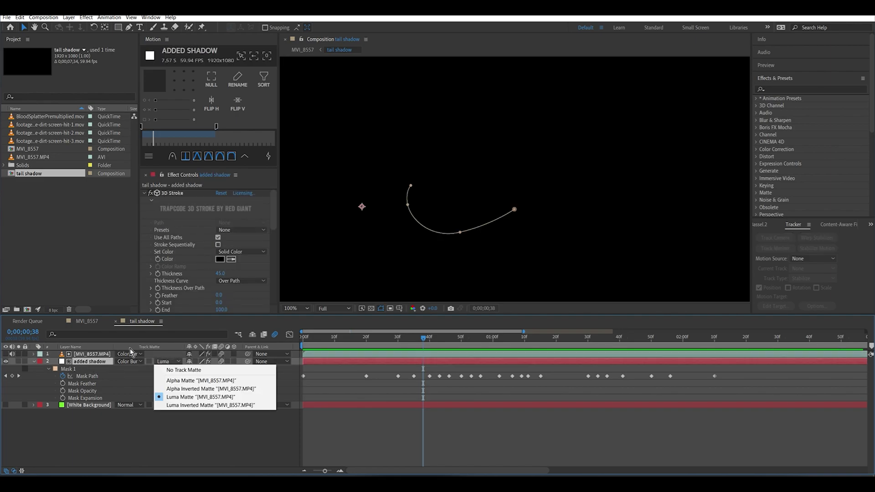
- Keep Luma Matte, then show only MVI_8557.MP4, hiding added shadow and White Background
{"action": "left_click", "coordinate": [182, 400]}
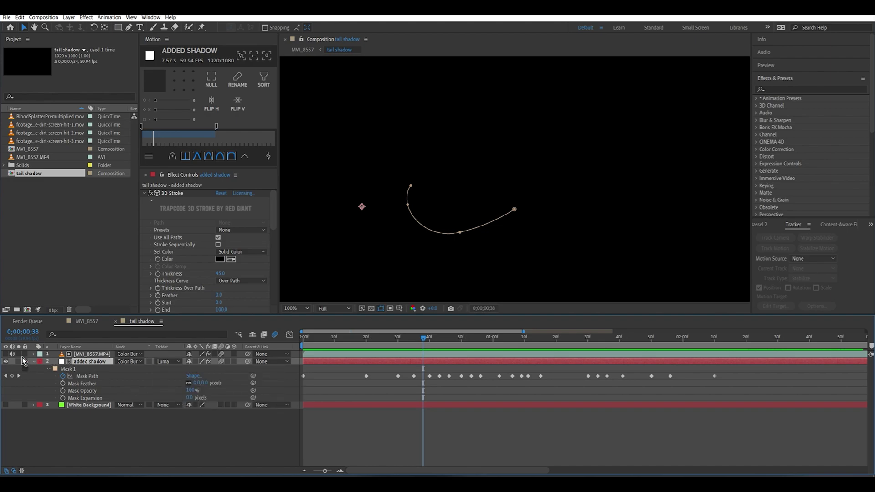
{"action": "left_click", "coordinate": [5, 405]}
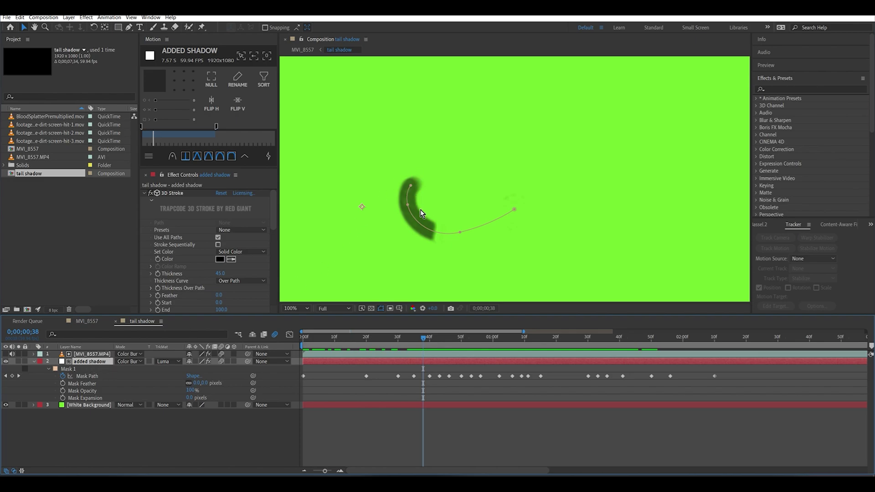
{"action": "left_click", "coordinate": [91, 354]}
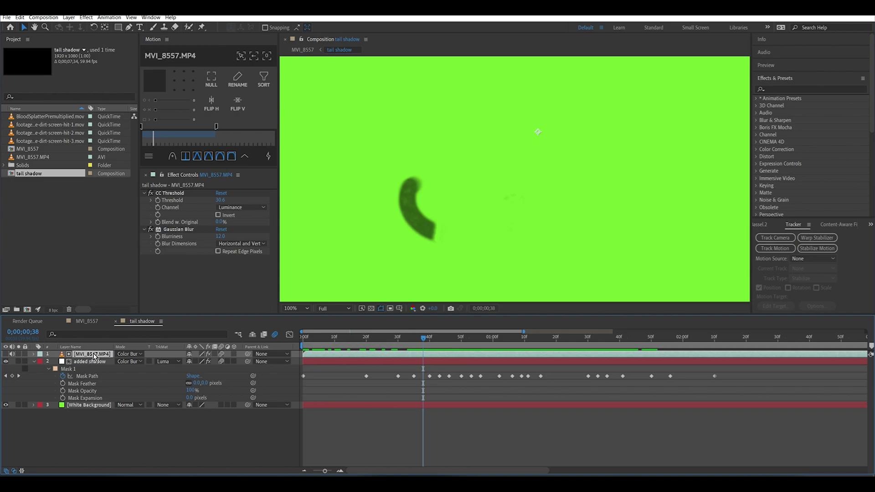
{"action": "left_click", "coordinate": [6, 355]}
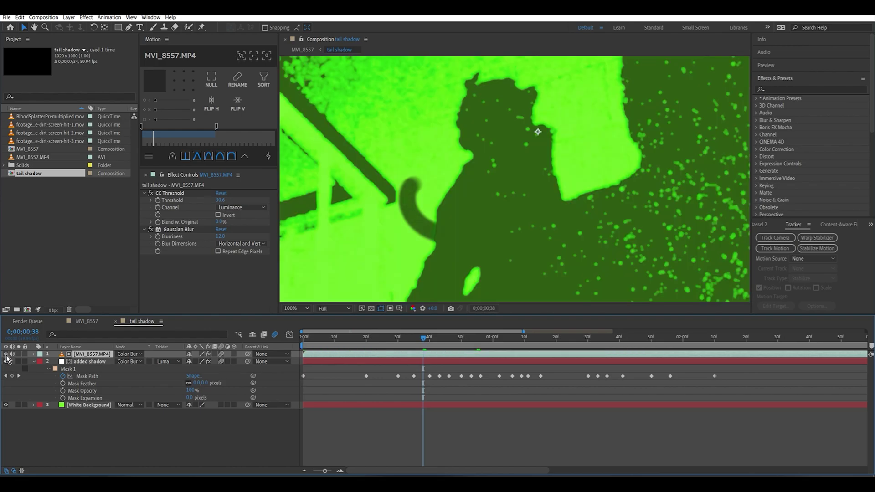
{"action": "left_click", "coordinate": [6, 362]}
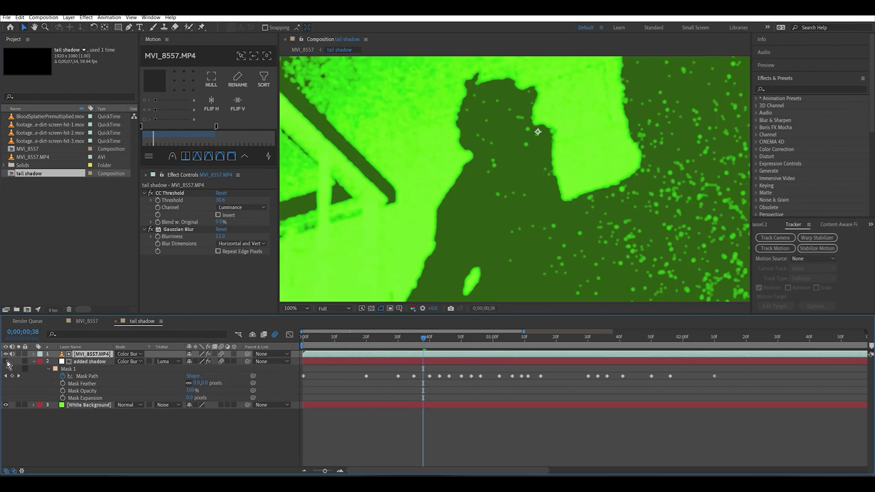
{"action": "left_click", "coordinate": [5, 405]}
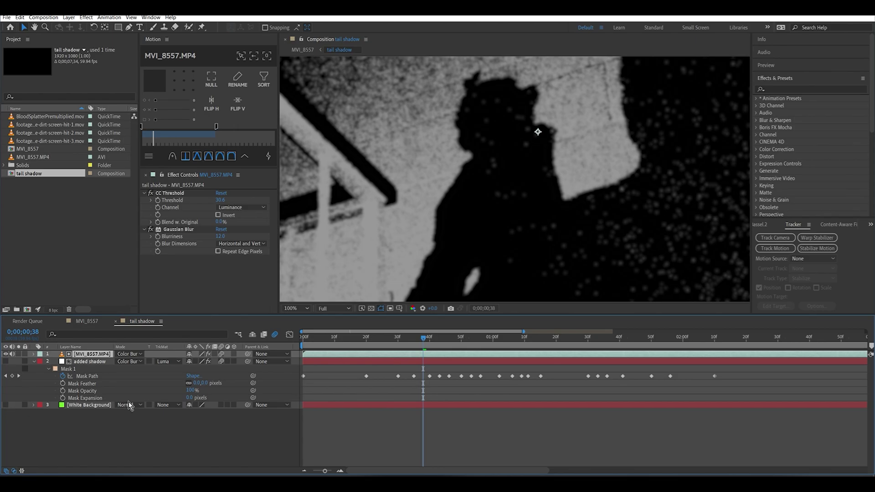
- Turn off MVI_8557.MP4's Gaussian Blur, leaving only the grainy CC Threshold at 30.6
{"action": "left_click_drag", "start_coordinate": [499, 161], "coordinate": [465, 193]}
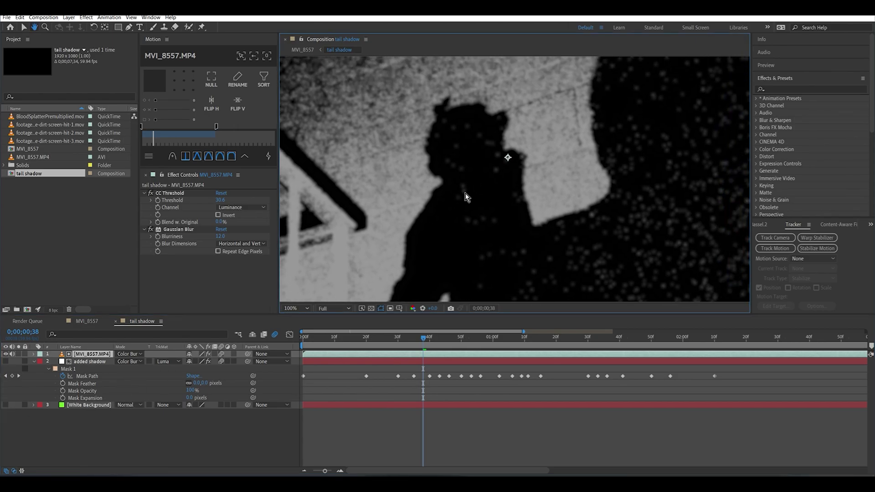
{"action": "scroll", "coordinate": [496, 180], "scroll_direction": "down", "scroll_amount": 1}
{"action": "key", "text": "v"}
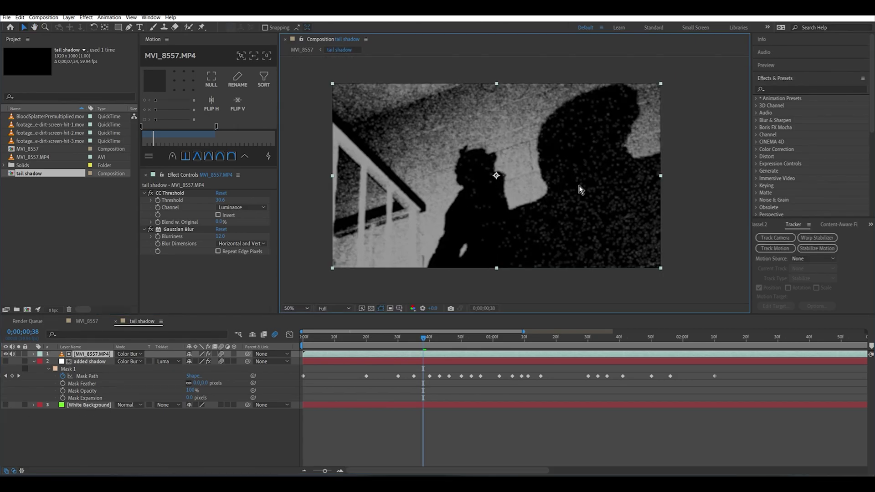
{"action": "left_click", "coordinate": [173, 193]}
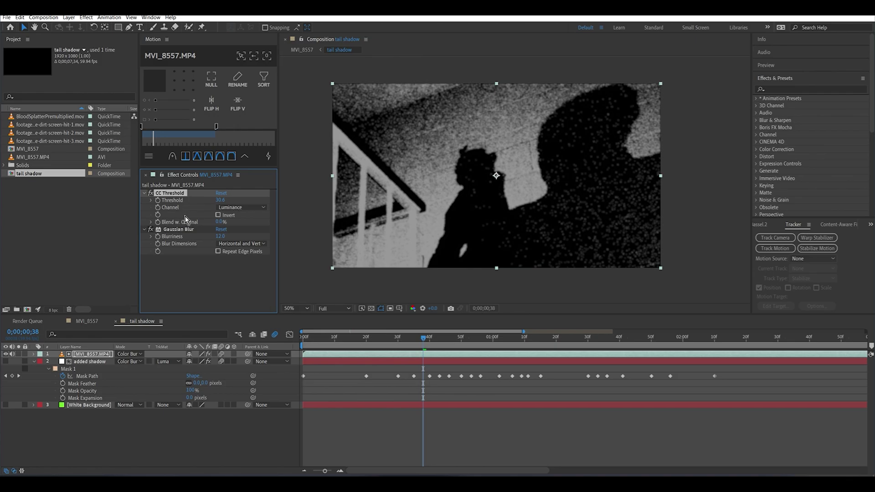
{"action": "left_click", "coordinate": [187, 229]}
{"action": "left_click", "coordinate": [151, 229]}
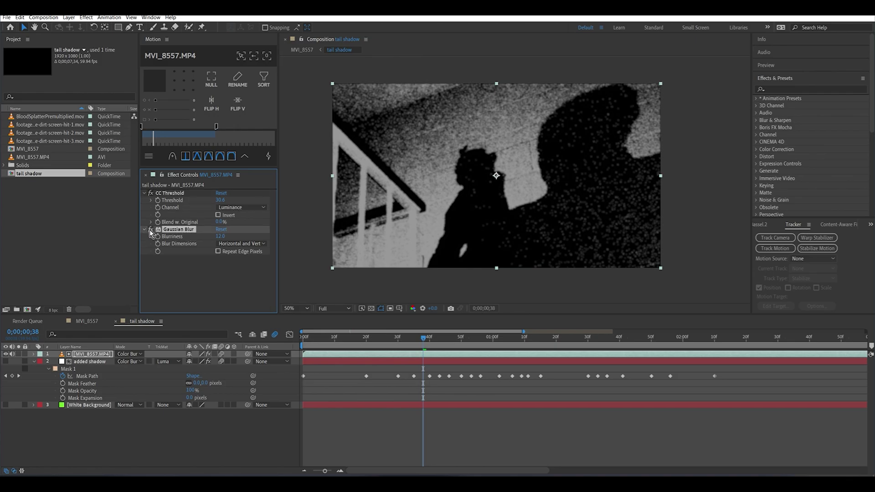
{"action": "left_click", "coordinate": [178, 193]}
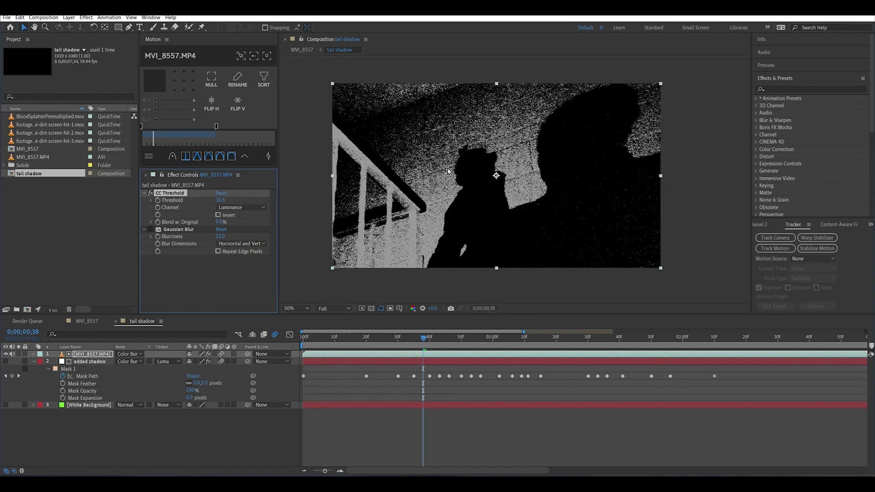
{"action": "scroll", "coordinate": [449, 173], "scroll_direction": "up", "scroll_amount": 2}
{"action": "left_click_drag", "start_coordinate": [438, 212], "coordinate": [490, 214]}
{"action": "scroll", "coordinate": [457, 196], "scroll_direction": "up", "scroll_amount": 2}
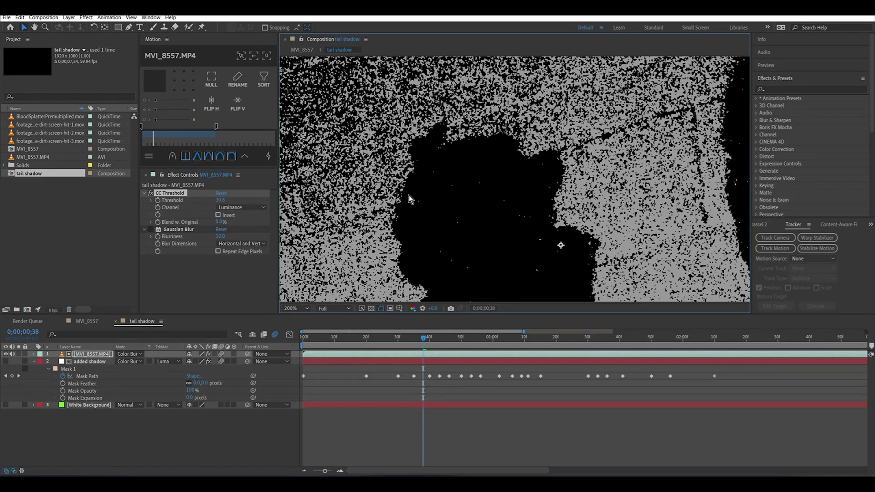
{"action": "scroll", "coordinate": [409, 195], "scroll_direction": "up", "scroll_amount": 2}
{"action": "left_click_drag", "start_coordinate": [428, 188], "coordinate": [464, 213]}
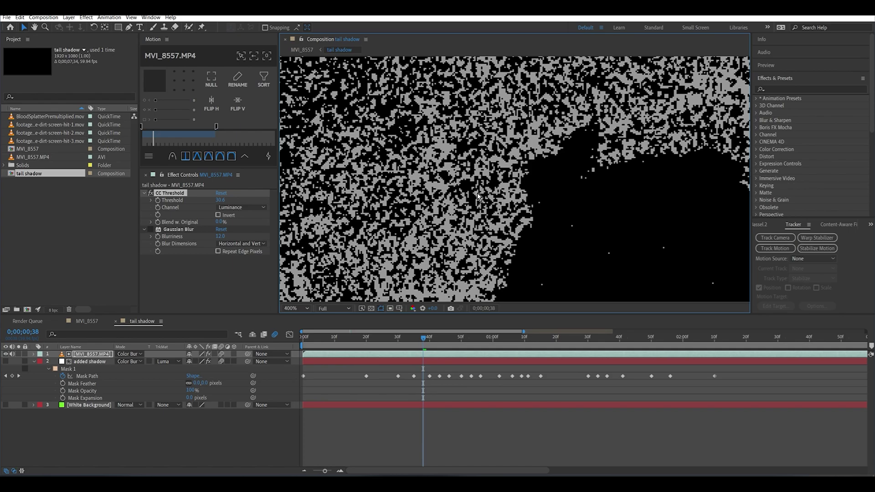
{"action": "scroll", "coordinate": [477, 193], "scroll_direction": "down", "scroll_amount": 6}
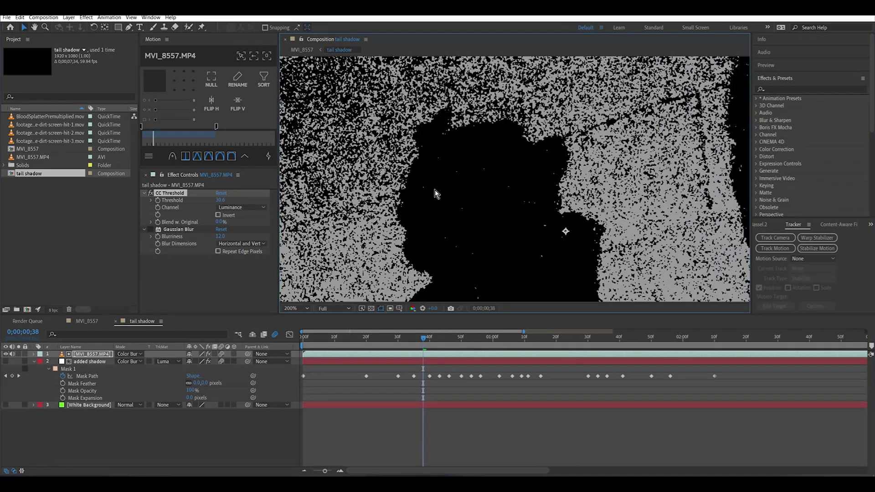
{"action": "scroll", "coordinate": [545, 233], "scroll_direction": "up", "scroll_amount": 3}
{"action": "left_click_drag", "start_coordinate": [504, 237], "coordinate": [483, 195]}
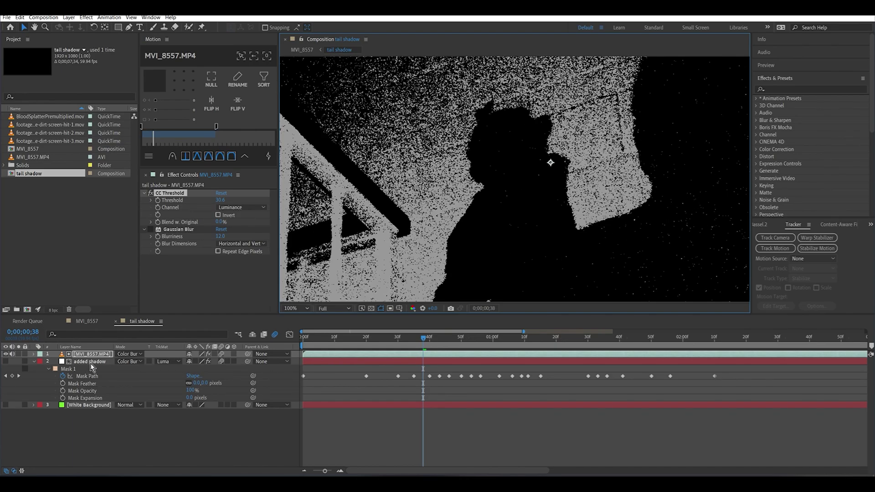
{"action": "left_click_drag", "start_coordinate": [570, 171], "coordinate": [412, 196]}
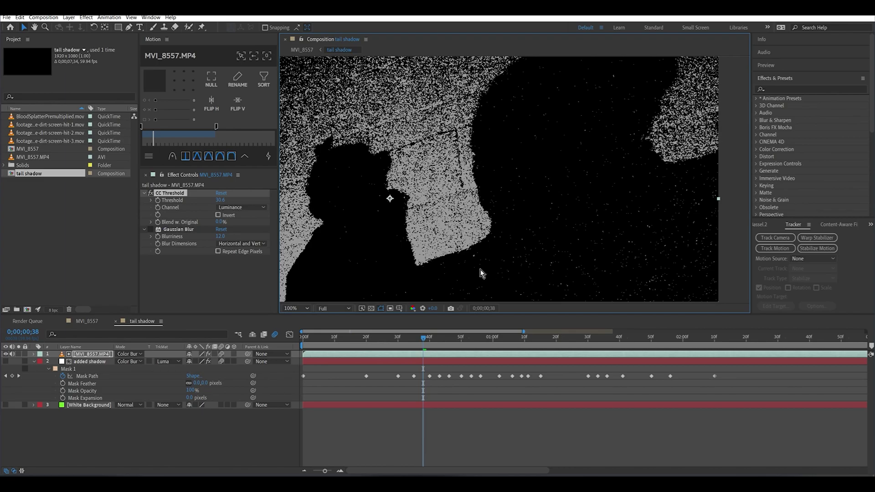
{"action": "left_click_drag", "start_coordinate": [479, 222], "coordinate": [574, 203]}
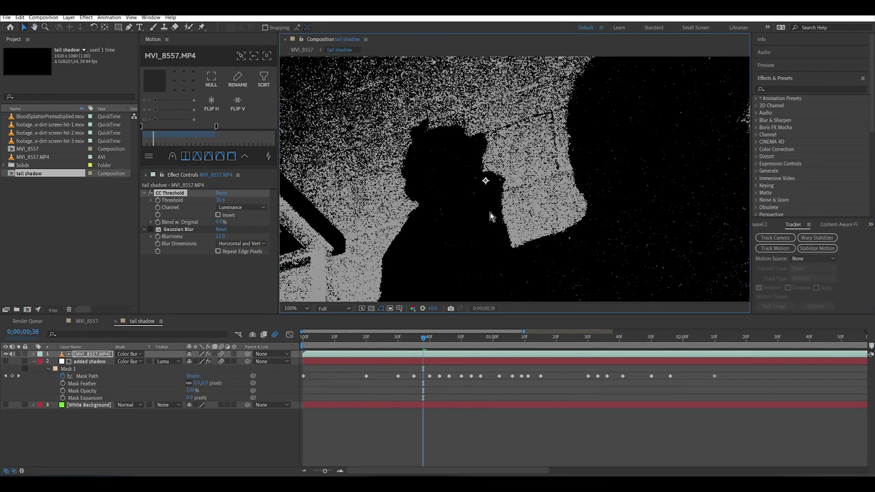
{"action": "scroll", "coordinate": [375, 259], "scroll_direction": "up", "scroll_amount": 2}
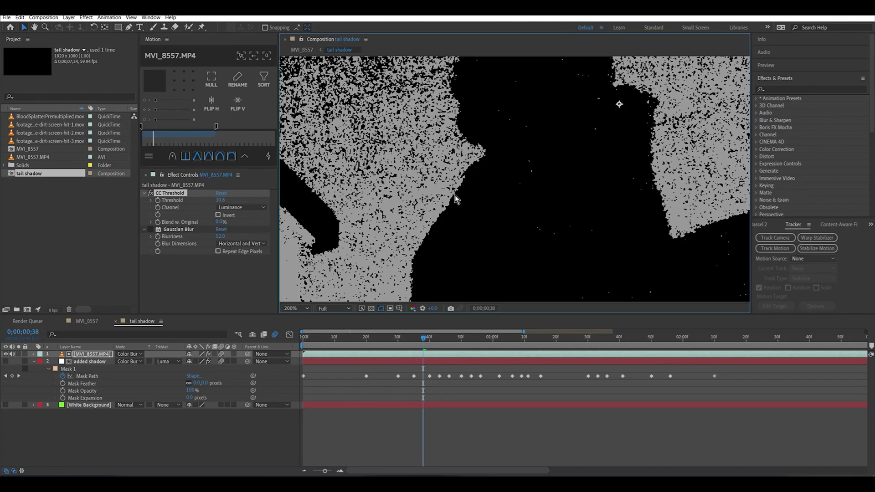
{"action": "scroll", "coordinate": [451, 205], "scroll_direction": "down", "scroll_amount": 5}
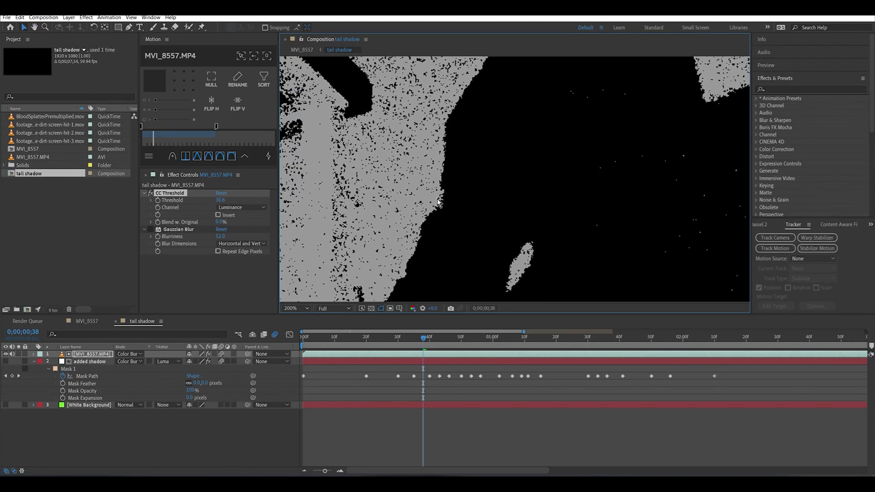
{"action": "scroll", "coordinate": [434, 258], "scroll_direction": "down", "scroll_amount": 2}
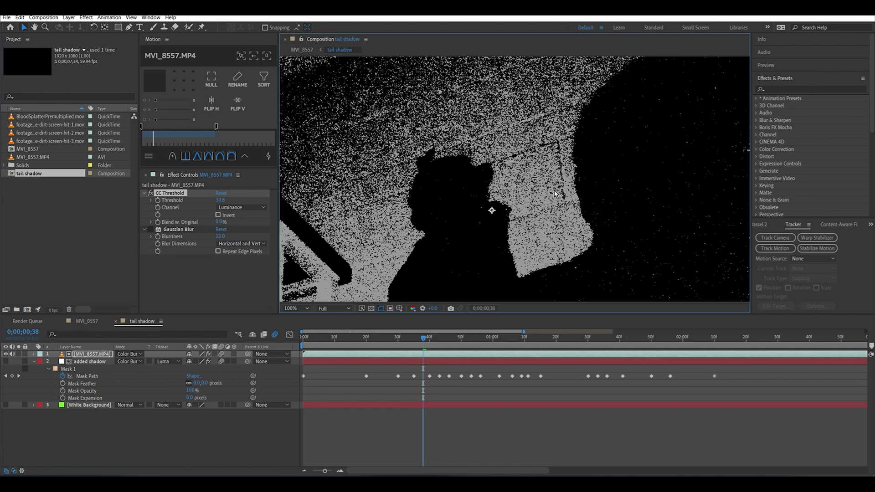
{"action": "left_click", "coordinate": [100, 353]}
{"action": "left_click", "coordinate": [90, 363]}
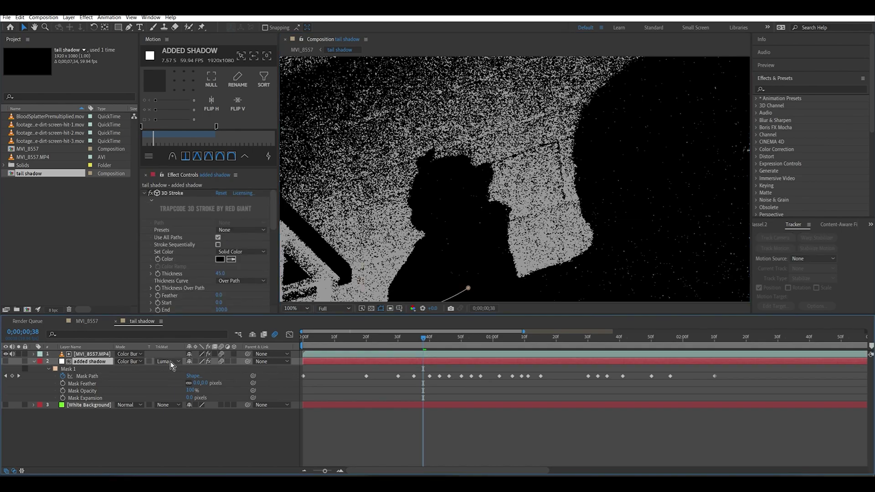
{"action": "left_click", "coordinate": [78, 355]}
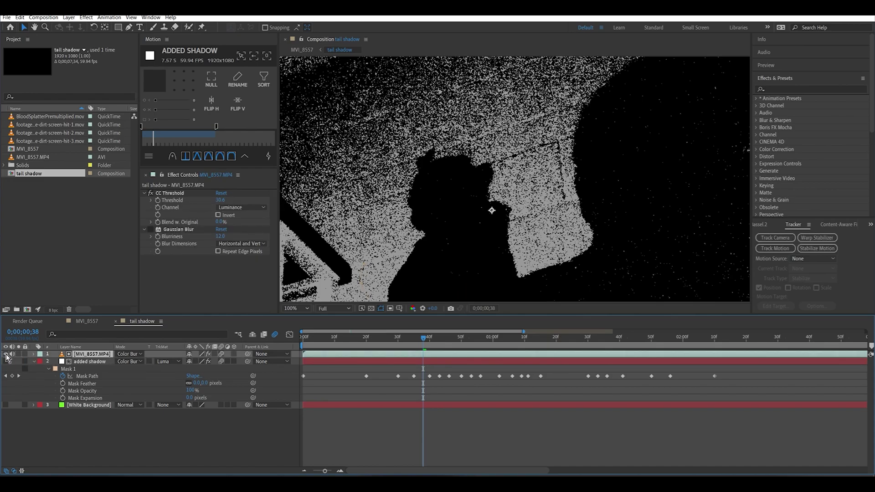
{"action": "left_click", "coordinate": [5, 355]}
{"action": "left_click", "coordinate": [6, 362]}
{"action": "left_click", "coordinate": [6, 405]}
{"action": "left_click", "coordinate": [485, 231]}
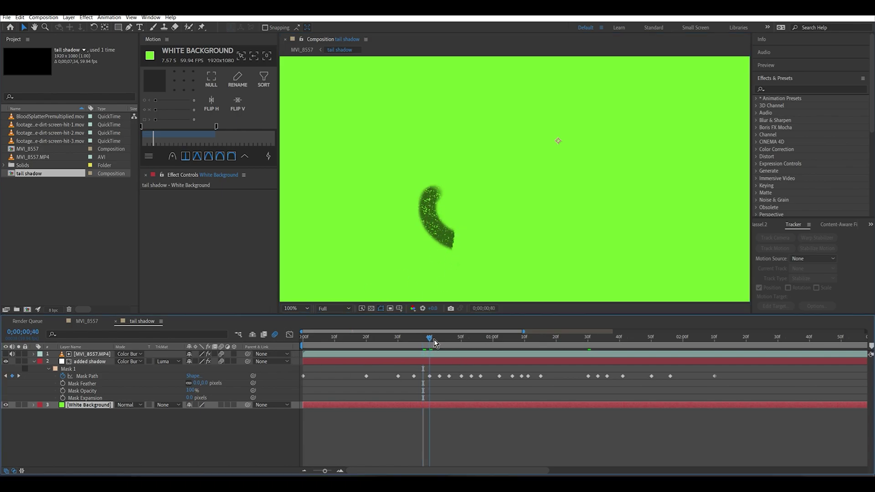
{"action": "left_click_drag", "start_coordinate": [434, 339], "coordinate": [521, 343]}
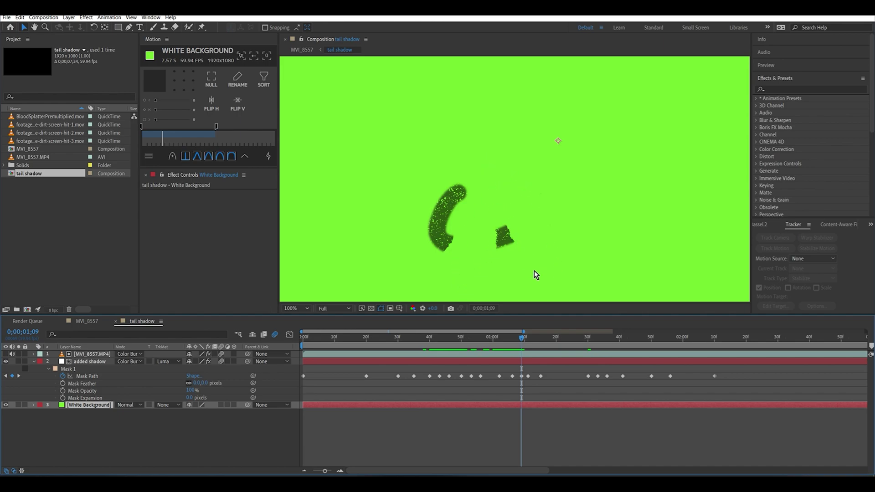
{"action": "scroll", "coordinate": [456, 196], "scroll_direction": "up", "scroll_amount": 3}
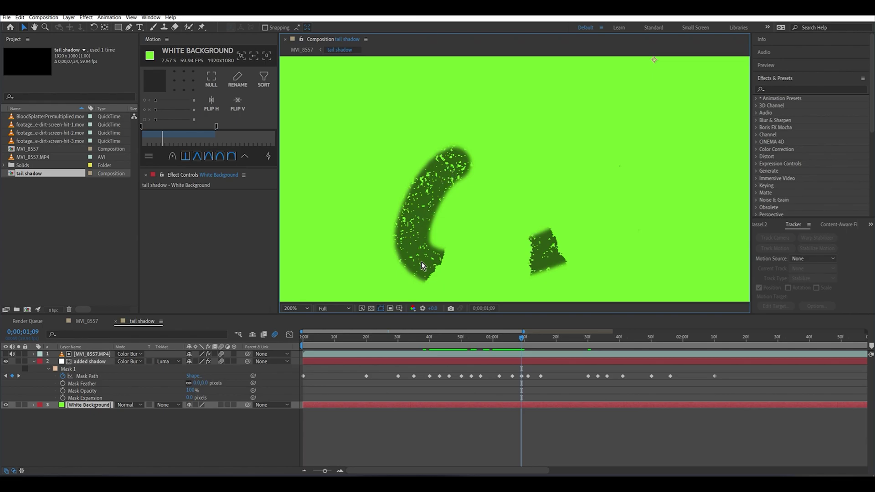
{"action": "scroll", "coordinate": [433, 270], "scroll_direction": "down", "scroll_amount": 3}
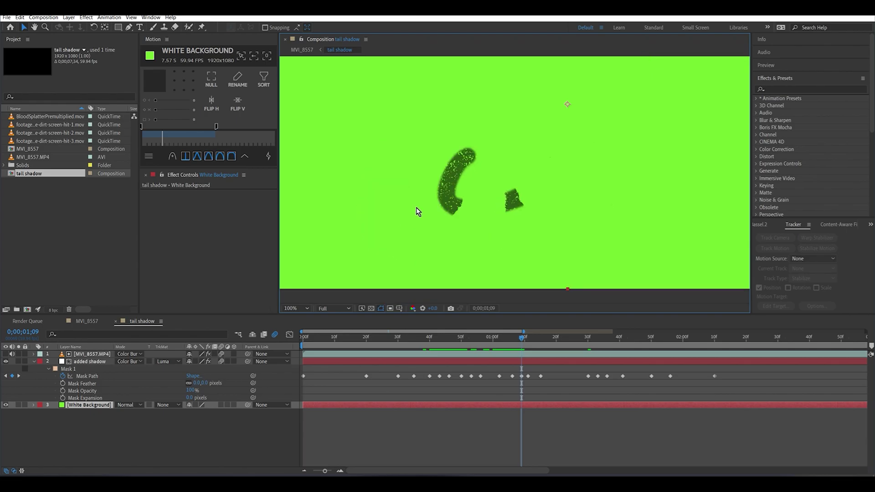
{"action": "key", "text": "shift+Escape"}
{"action": "scroll", "coordinate": [483, 211], "scroll_direction": "up", "scroll_amount": 8}
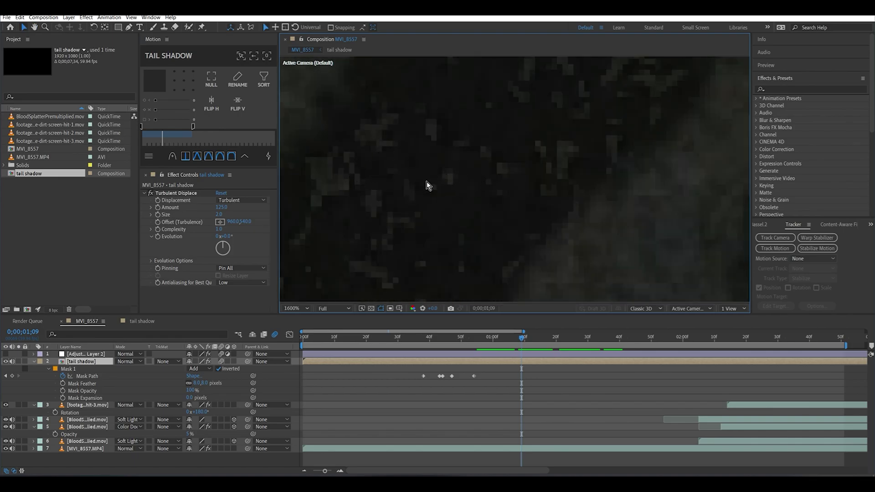
{"action": "scroll", "coordinate": [427, 182], "scroll_direction": "down", "scroll_amount": 5}
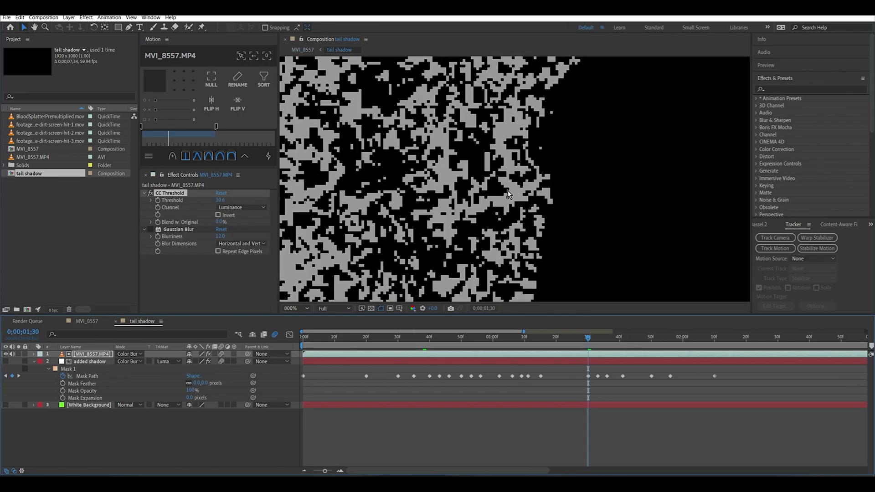
- Turn MVI_8557.MP4's Gaussian Blur back on at 12.0, then hide the footage layer
{"action": "left_click", "coordinate": [150, 229]}
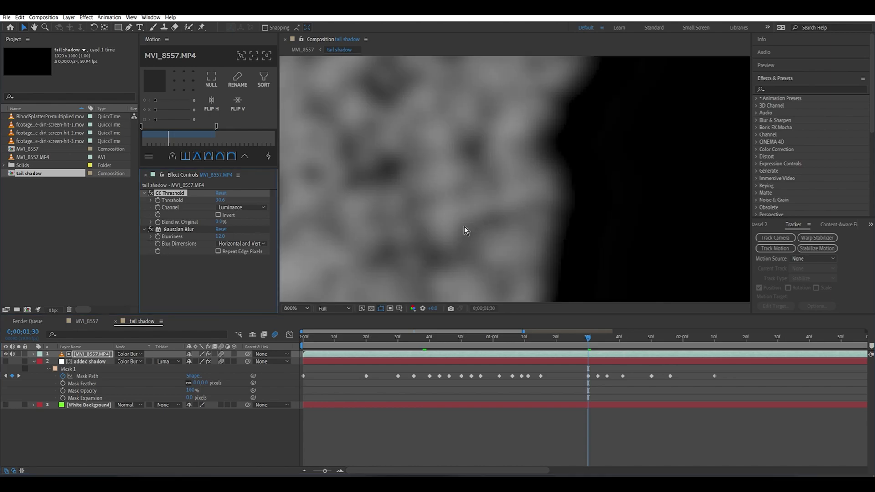
{"action": "scroll", "coordinate": [466, 161], "scroll_direction": "down", "scroll_amount": 2}
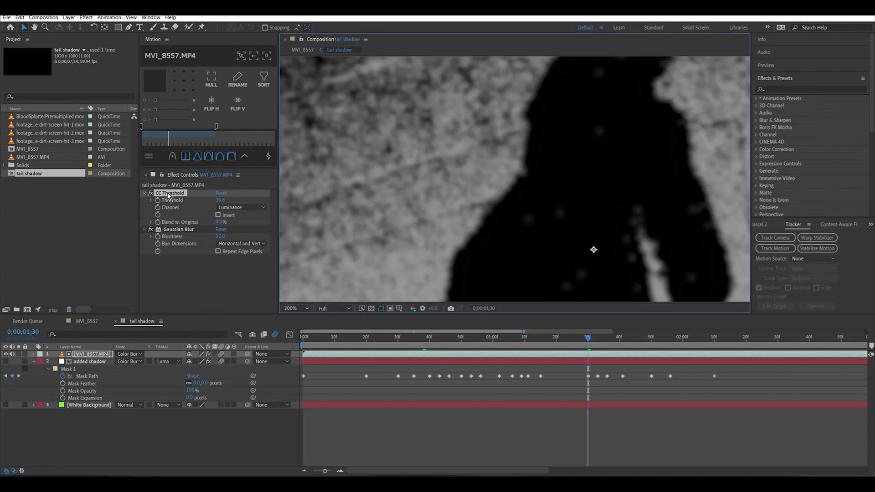
{"action": "left_click", "coordinate": [172, 231]}
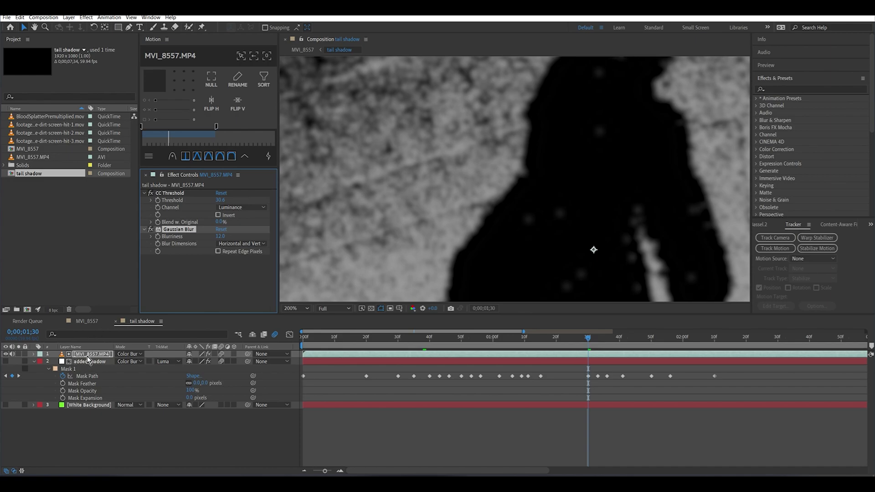
{"action": "left_click", "coordinate": [6, 355]}
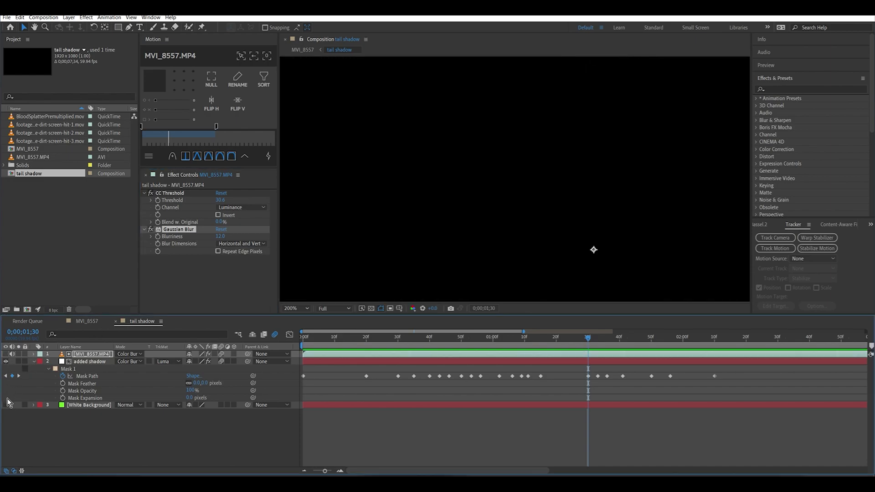
- Switch to the MVI_8557 comp and zoom around the tail shadow's railing mask
{"action": "left_click", "coordinate": [85, 322]}
{"action": "key", "text": "period"}
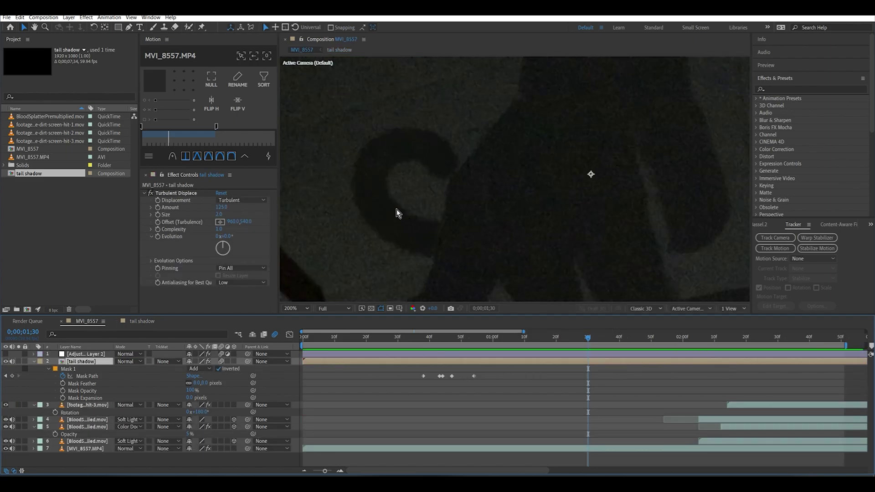
{"action": "key", "text": "comma"}
{"action": "key", "text": "comma"}
{"action": "key", "text": "comma"}
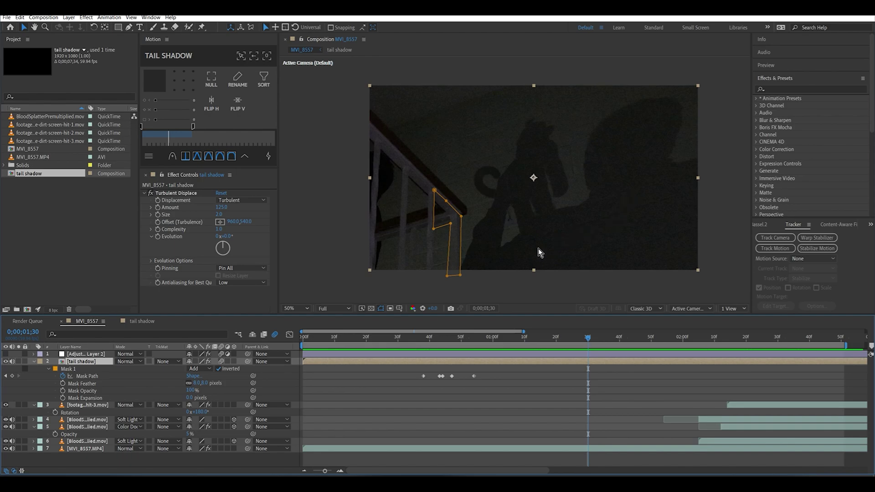
{"action": "key", "text": "period"}
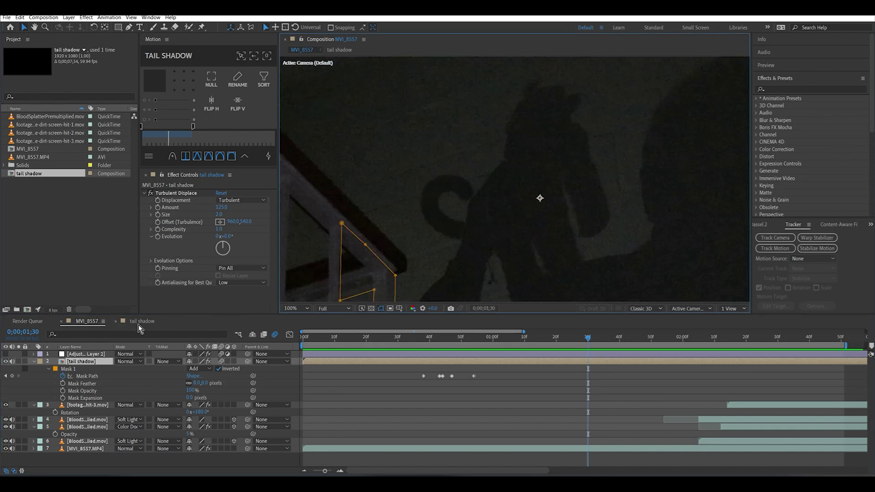
{"action": "key", "text": "comma"}
{"action": "key", "text": "period"}
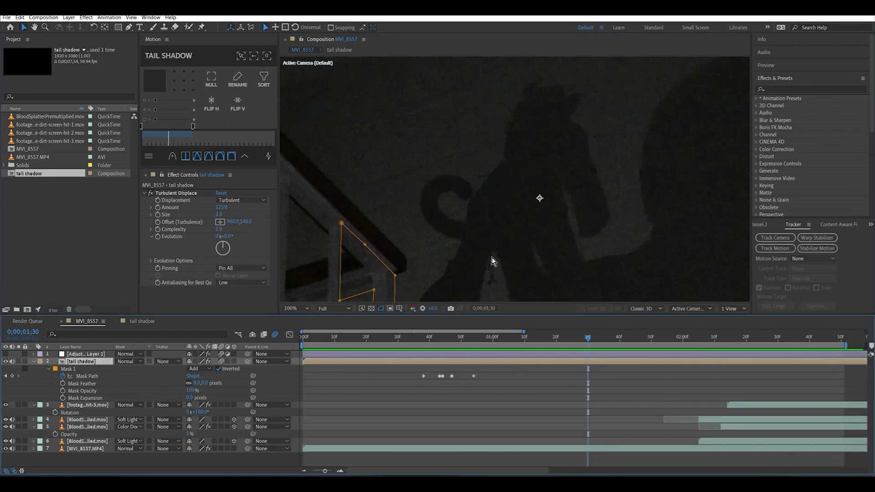
{"action": "scroll", "coordinate": [492, 257], "scroll_direction": "down", "scroll_amount": 5}
{"action": "scroll", "coordinate": [491, 257], "scroll_direction": "left", "scroll_amount": 3}
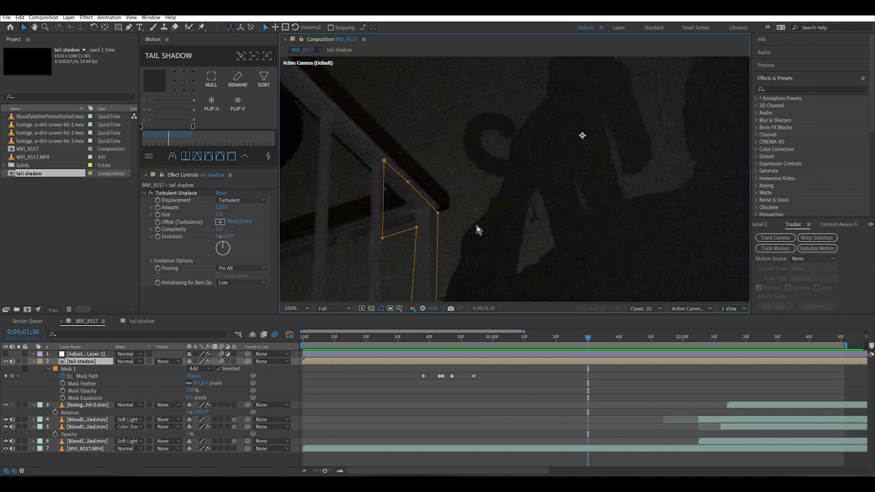
{"action": "scroll", "coordinate": [478, 225], "scroll_direction": "up", "scroll_amount": 3}
{"action": "scroll", "coordinate": [478, 225], "scroll_direction": "right", "scroll_amount": 2}
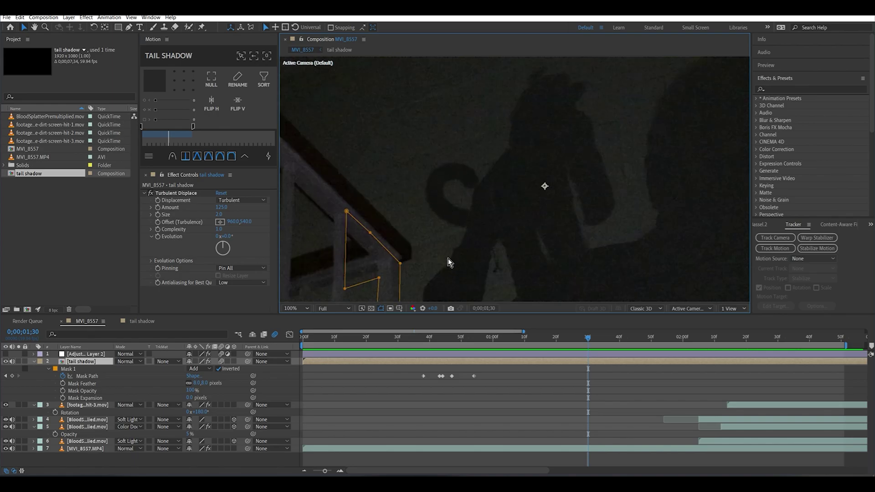
{"action": "scroll", "coordinate": [448, 259], "scroll_direction": "down", "scroll_amount": 3}
{"action": "scroll", "coordinate": [448, 259], "scroll_direction": "left", "scroll_amount": 3}
{"action": "scroll", "coordinate": [456, 228], "scroll_direction": "up", "scroll_amount": 2}
{"action": "scroll", "coordinate": [456, 228], "scroll_direction": "right", "scroll_amount": 2}
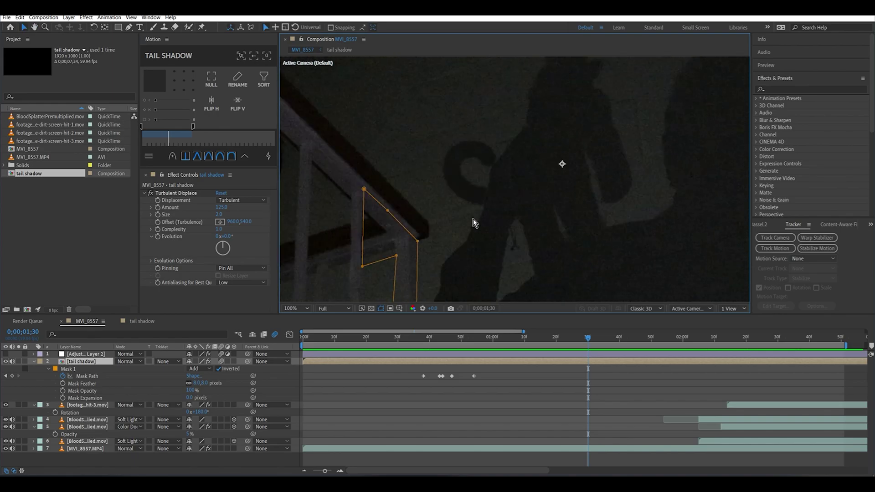
{"action": "scroll", "coordinate": [568, 125], "scroll_direction": "down", "scroll_amount": 5}
{"action": "scroll", "coordinate": [567, 125], "scroll_direction": "left", "scroll_amount": 2}
{"action": "scroll", "coordinate": [502, 206], "scroll_direction": "up", "scroll_amount": 2}
{"action": "scroll", "coordinate": [502, 206], "scroll_direction": "right", "scroll_amount": 1}
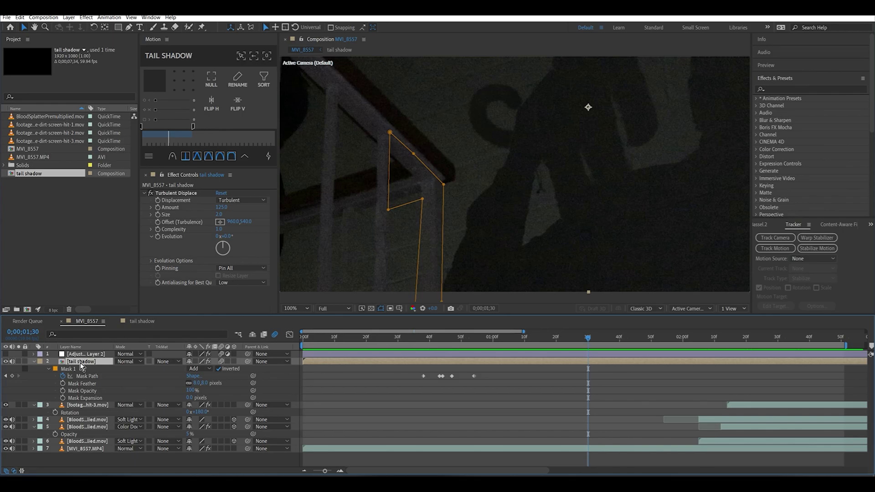
- Select the tail shadow's Mask Path keyframes and move to the keyframe at 0;00;00;44
{"action": "left_click", "coordinate": [81, 377]}
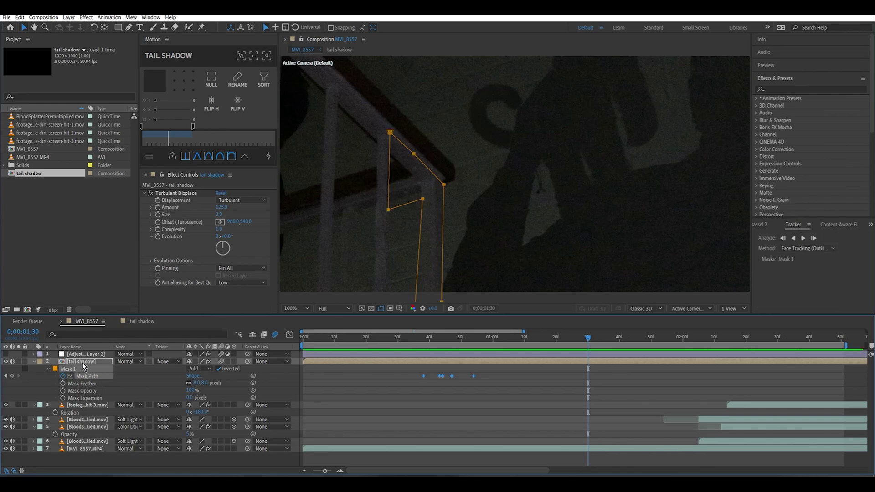
{"action": "scroll", "coordinate": [436, 132], "scroll_direction": "down", "scroll_amount": 4}
{"action": "scroll", "coordinate": [436, 132], "scroll_direction": "left", "scroll_amount": 3}
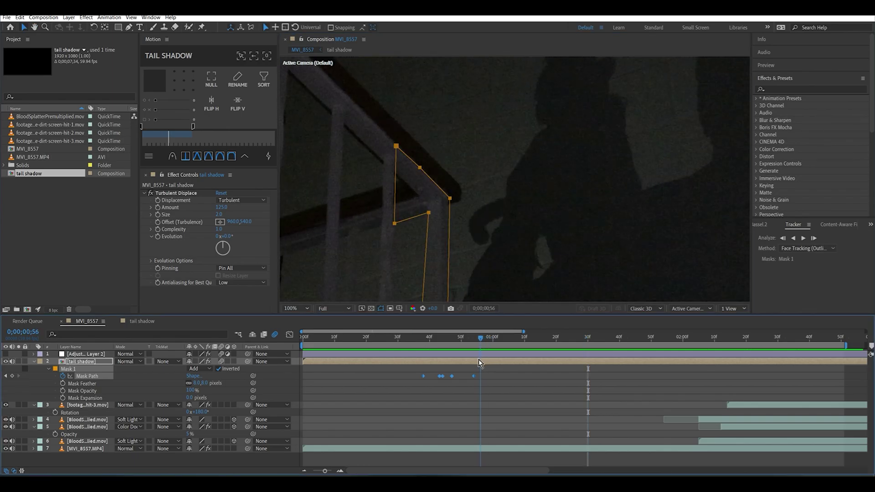
{"action": "left_click_drag", "start_coordinate": [479, 362], "coordinate": [443, 370]}
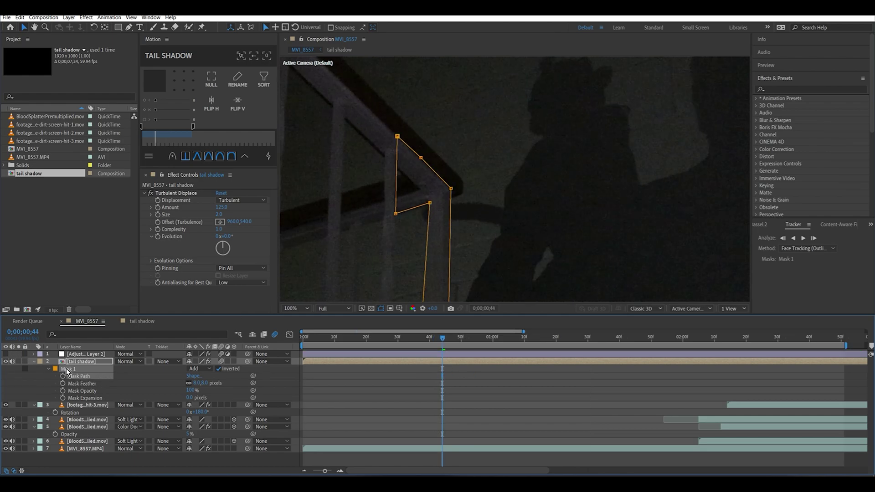
- Uncheck Inverted on the tail shadow's Mask 1 and change its mode from Add to Subtract
{"action": "left_click", "coordinate": [34, 361]}
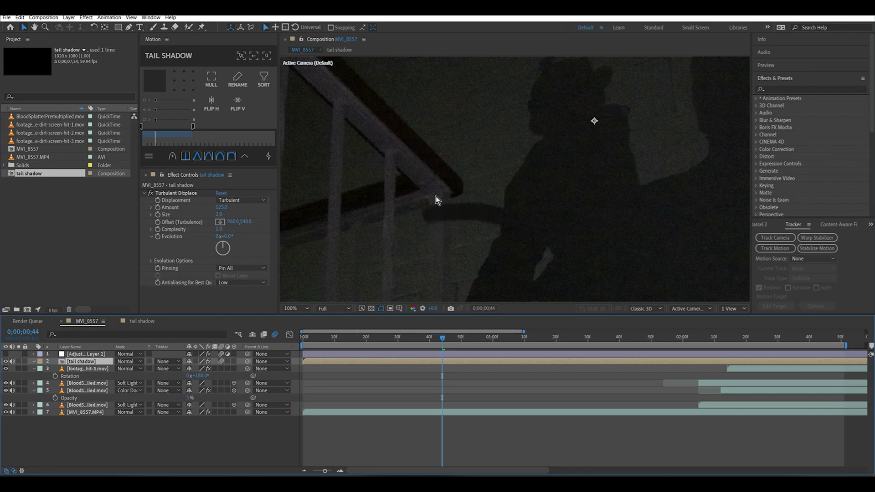
{"action": "key", "text": "comma"}
{"action": "key", "text": "comma"}
{"action": "scroll", "coordinate": [504, 208], "scroll_direction": "up", "scroll_amount": 1}
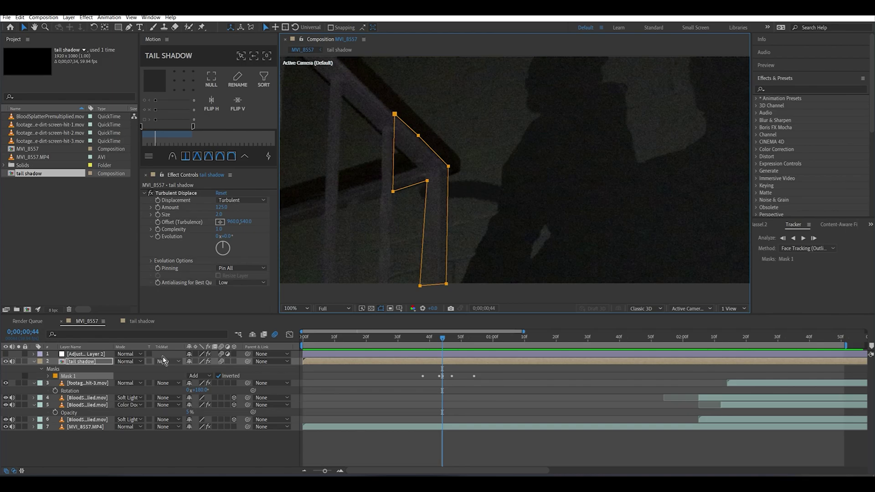
{"action": "left_click", "coordinate": [85, 363]}
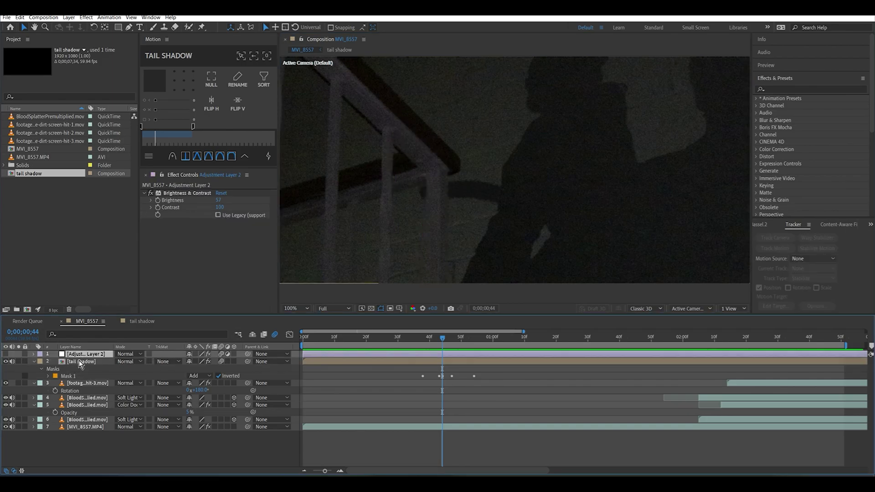
{"action": "left_click", "coordinate": [87, 365]}
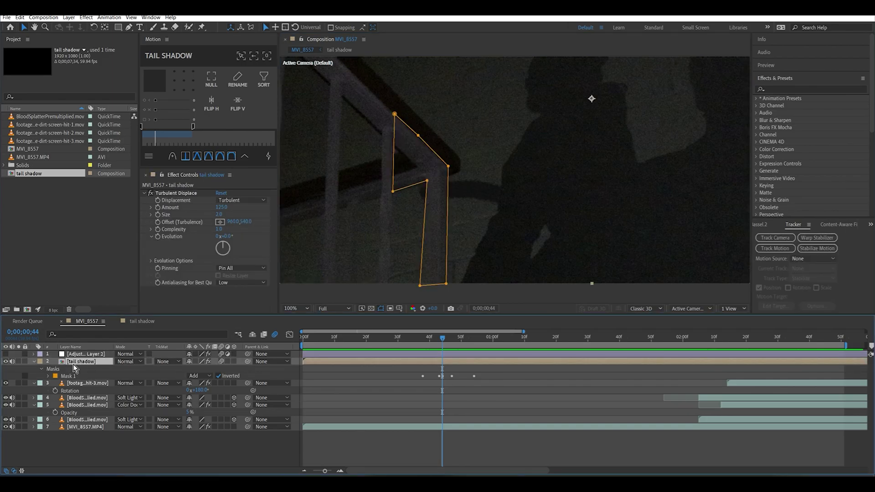
{"action": "left_click", "coordinate": [48, 376]}
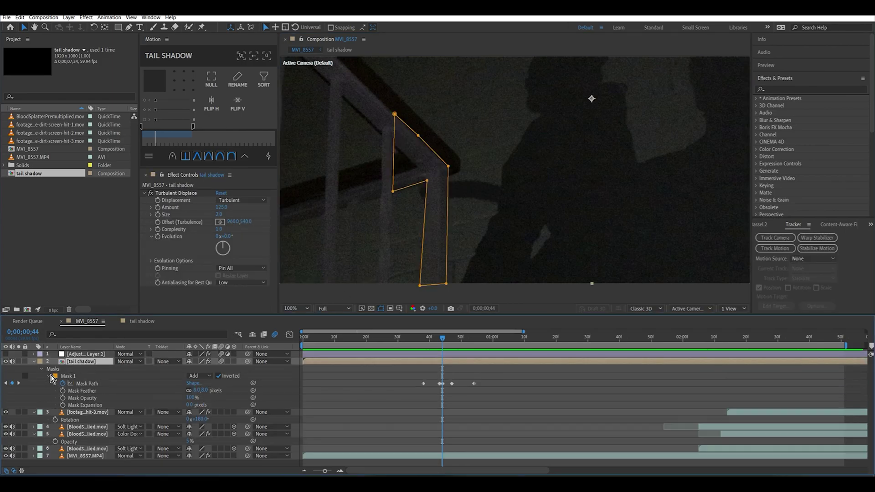
{"action": "left_click", "coordinate": [219, 376]}
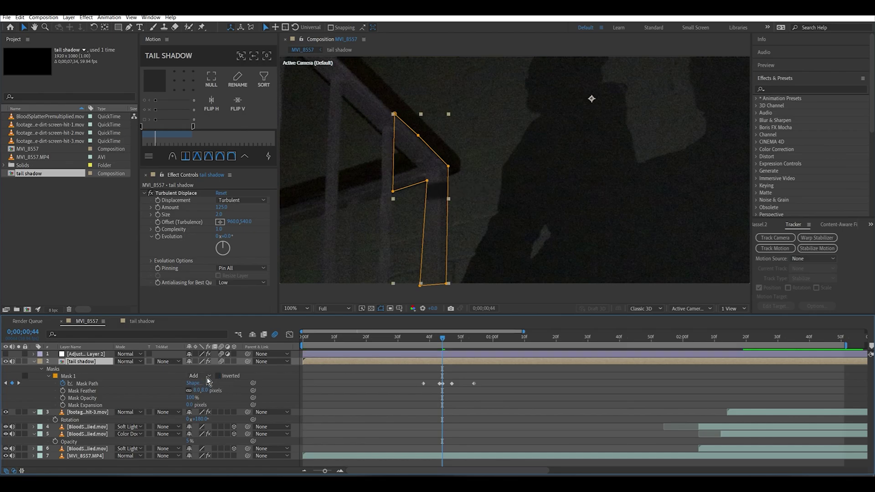
{"action": "left_click", "coordinate": [200, 376]}
{"action": "left_click", "coordinate": [213, 402]}
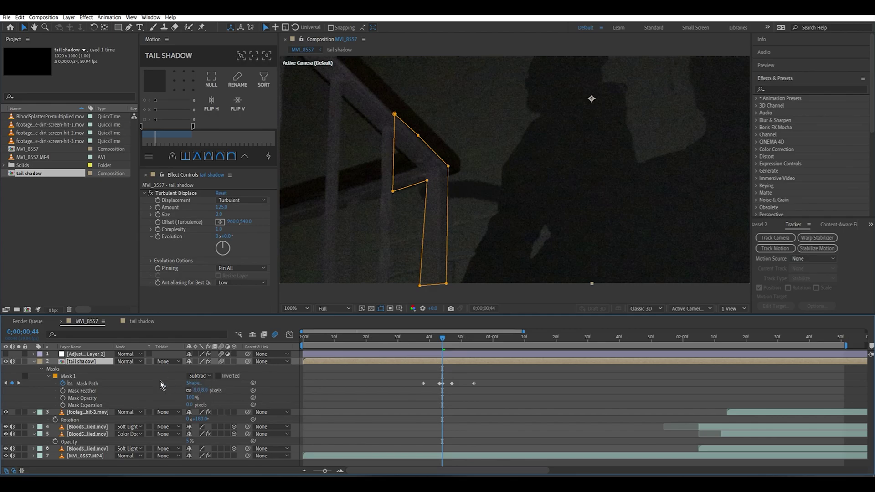
{"action": "left_click_drag", "start_coordinate": [437, 184], "coordinate": [492, 172]}
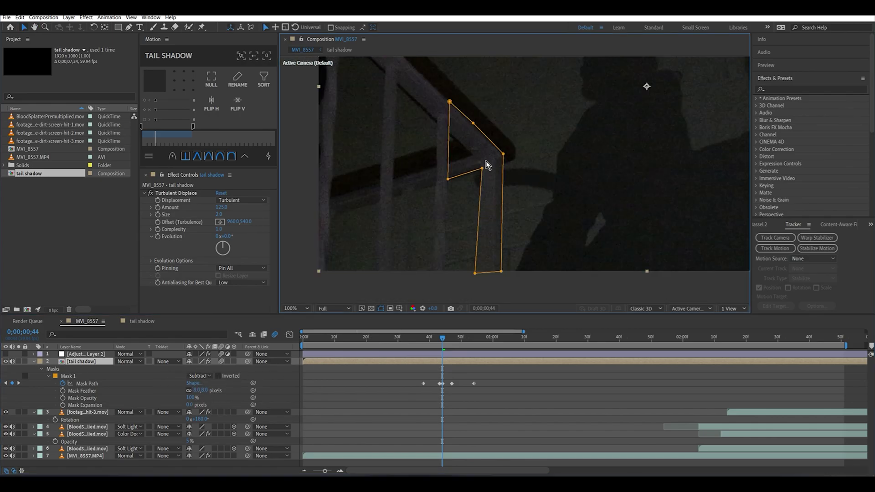
{"action": "scroll", "coordinate": [512, 177], "scroll_direction": "up", "scroll_amount": 1}
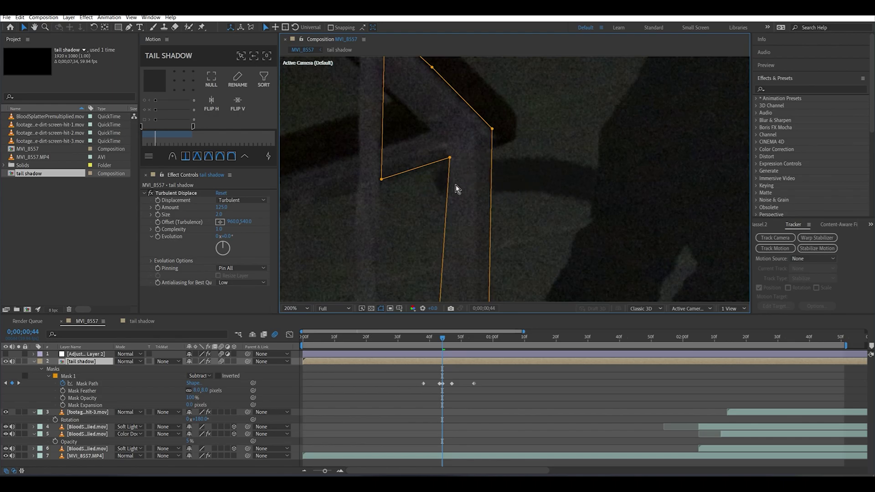
{"action": "left_click", "coordinate": [393, 230]}
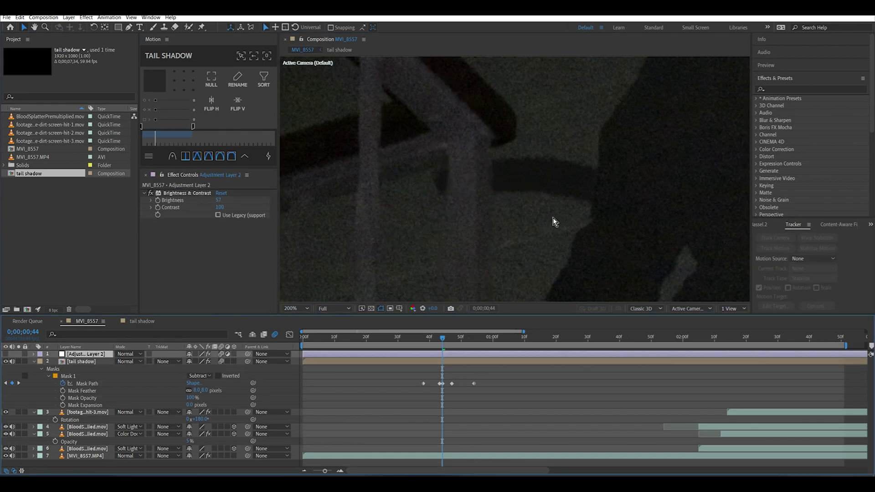
{"action": "scroll", "coordinate": [540, 188], "scroll_direction": "down", "scroll_amount": 1}
{"action": "scroll", "coordinate": [460, 230], "scroll_direction": "down", "scroll_amount": 2}
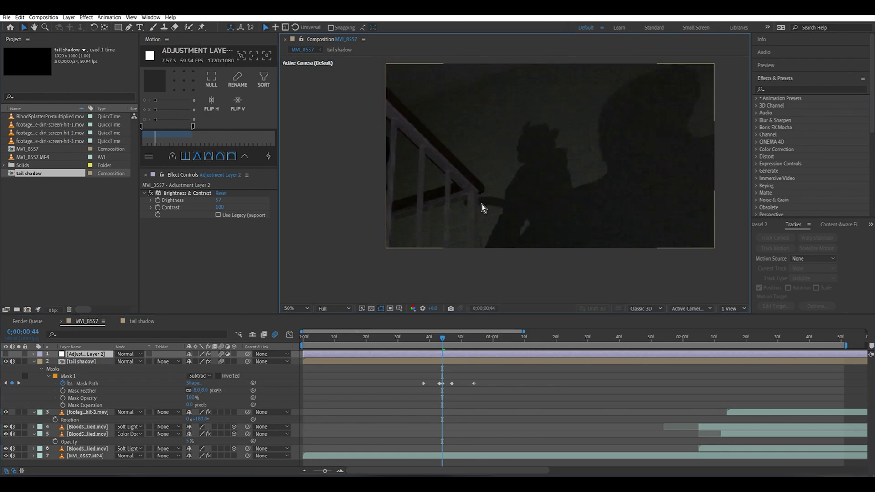
{"action": "left_click_drag", "start_coordinate": [442, 339], "coordinate": [392, 360]}
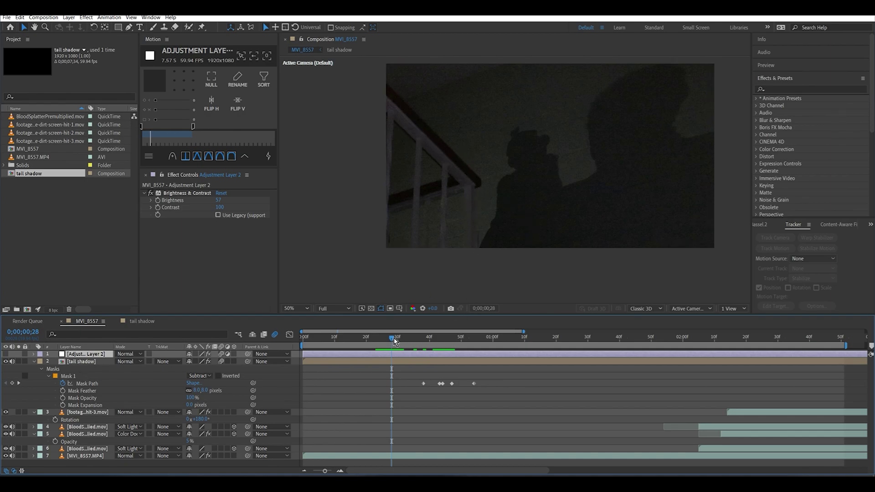
{"action": "left_click_drag", "start_coordinate": [392, 338], "coordinate": [376, 339]}
{"action": "left_click", "coordinate": [81, 362]}
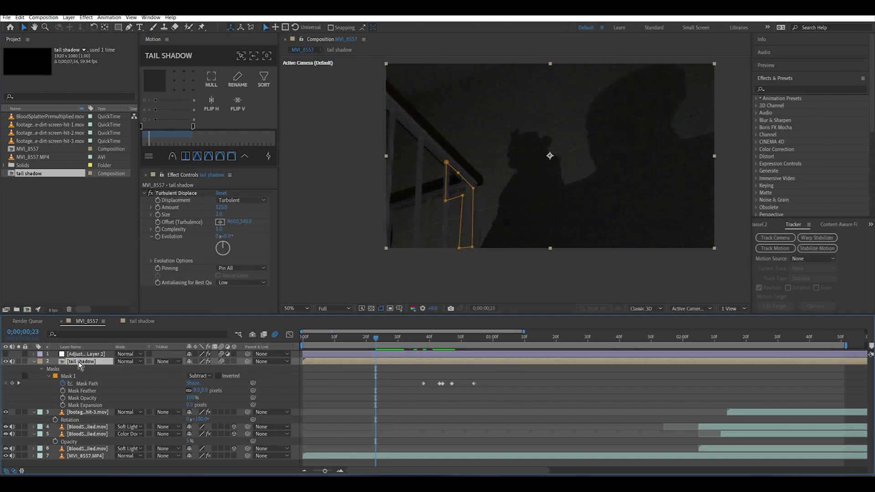
{"action": "left_click", "coordinate": [73, 377]}
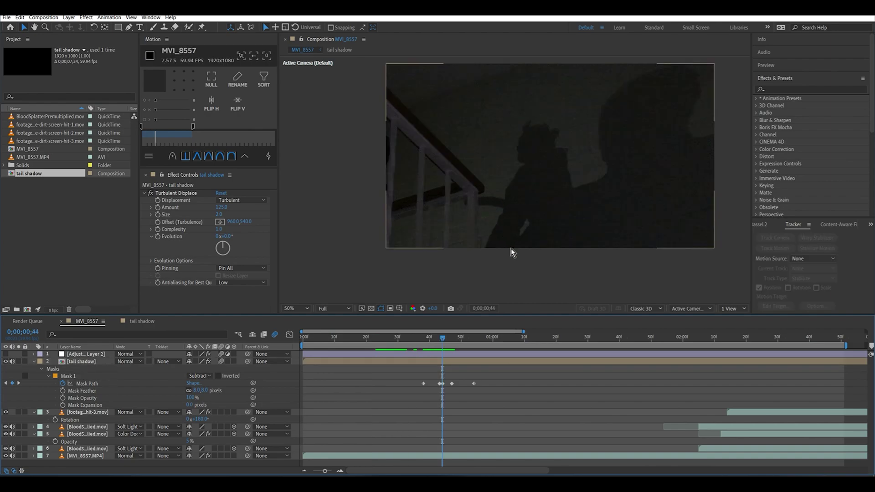
{"action": "left_click_drag", "start_coordinate": [480, 250], "coordinate": [429, 239]}
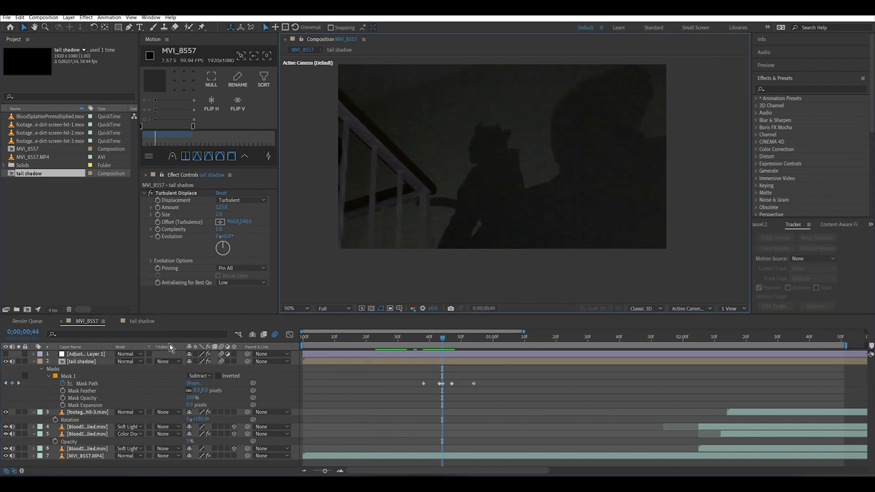
{"action": "left_click", "coordinate": [59, 362]}
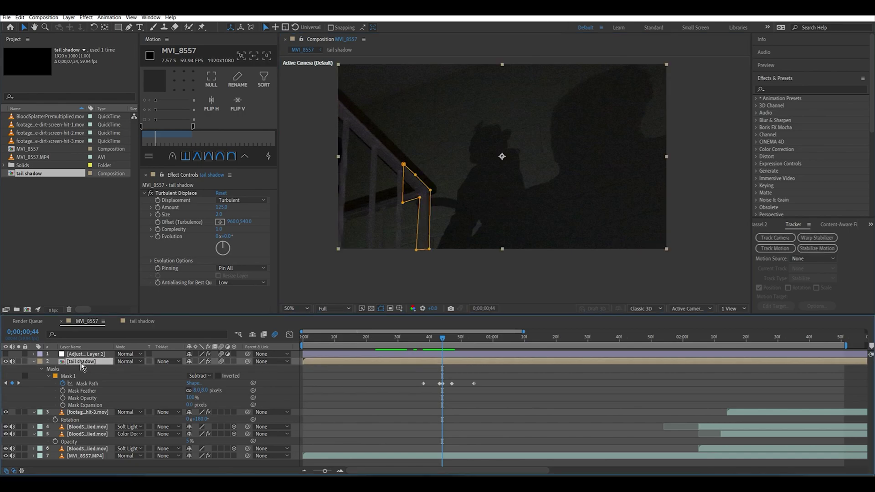
{"action": "left_click", "coordinate": [171, 193]}
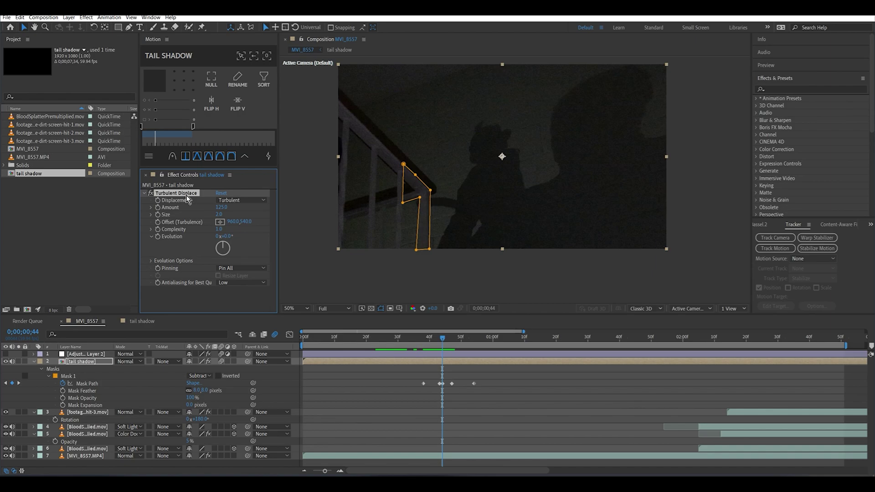
{"action": "left_click", "coordinate": [118, 214]}
{"action": "left_click", "coordinate": [310, 229]}
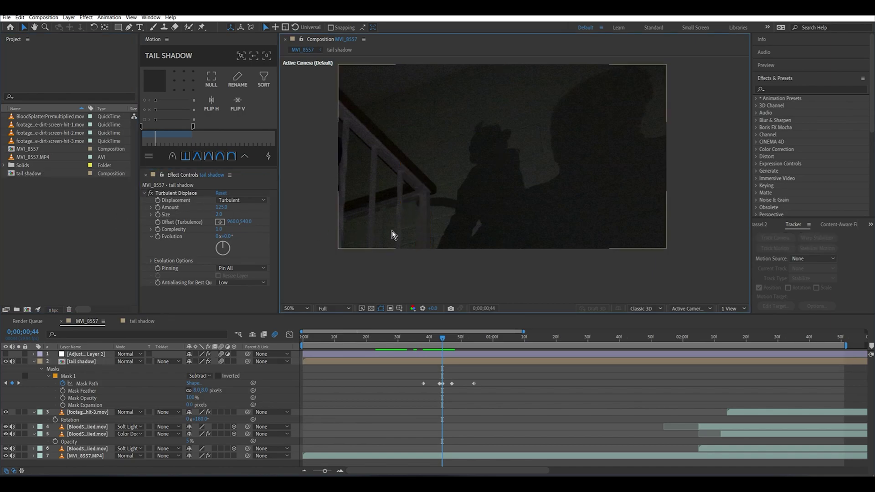
{"action": "scroll", "coordinate": [412, 219], "scroll_direction": "up", "scroll_amount": 2}
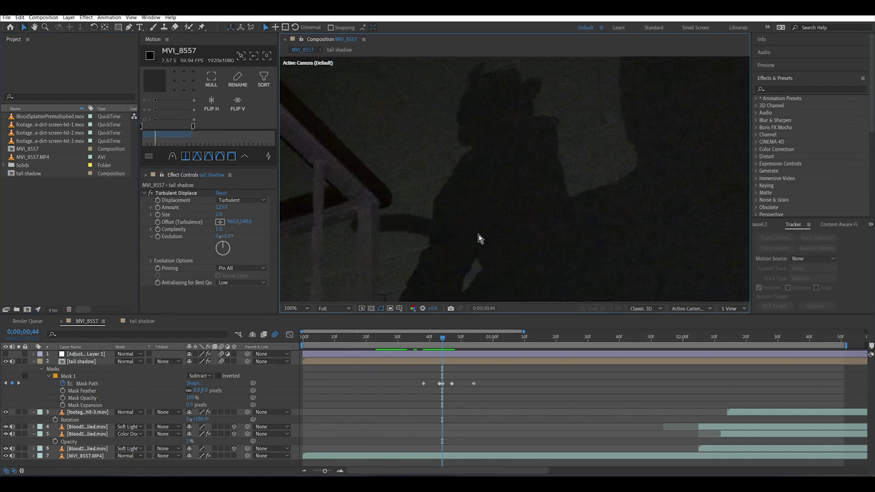
{"action": "left_click_drag", "start_coordinate": [479, 234], "coordinate": [535, 206]}
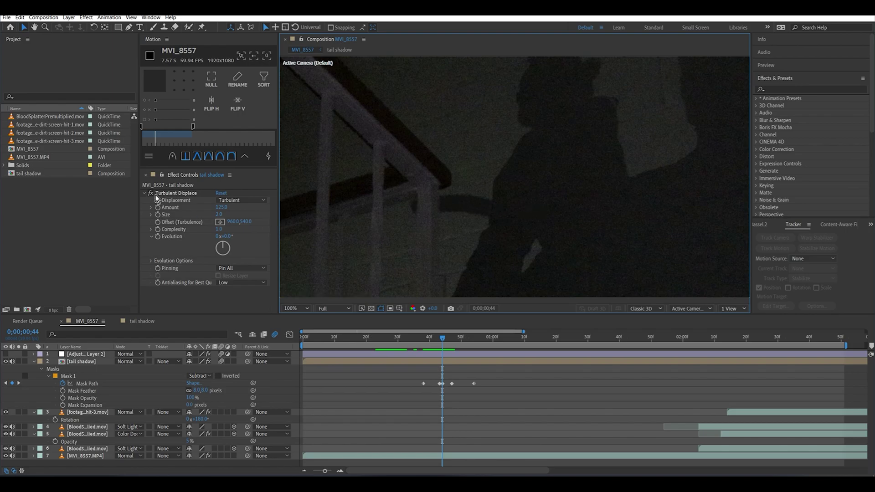
{"action": "scroll", "coordinate": [518, 235], "scroll_direction": "up", "scroll_amount": 1}
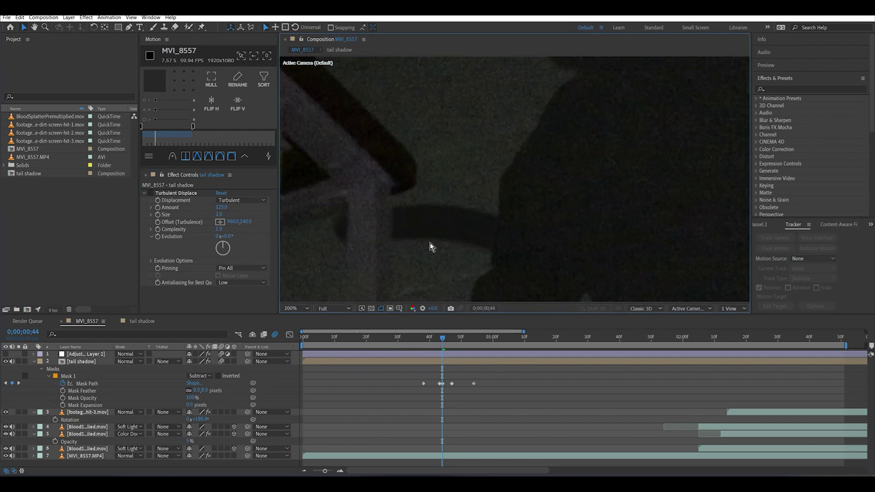
{"action": "scroll", "coordinate": [448, 247], "scroll_direction": "up", "scroll_amount": 2}
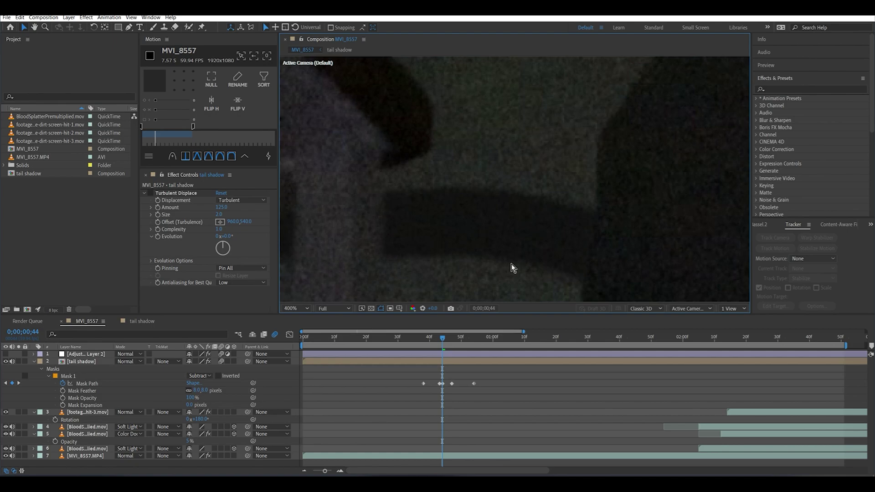
{"action": "left_click_drag", "start_coordinate": [512, 264], "coordinate": [464, 237]}
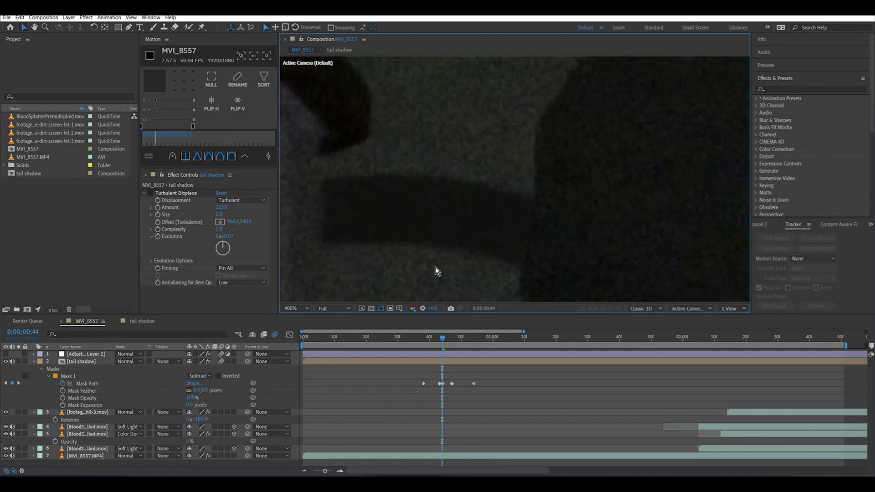
{"action": "left_click_drag", "start_coordinate": [436, 267], "coordinate": [487, 217]}
{"action": "left_click_drag", "start_coordinate": [480, 138], "coordinate": [445, 223]}
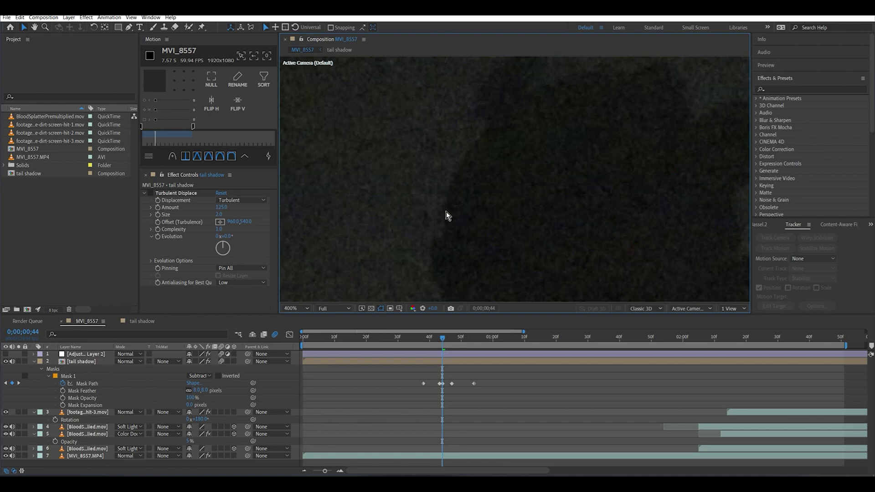
{"action": "left_click_drag", "start_coordinate": [449, 264], "coordinate": [465, 217]}
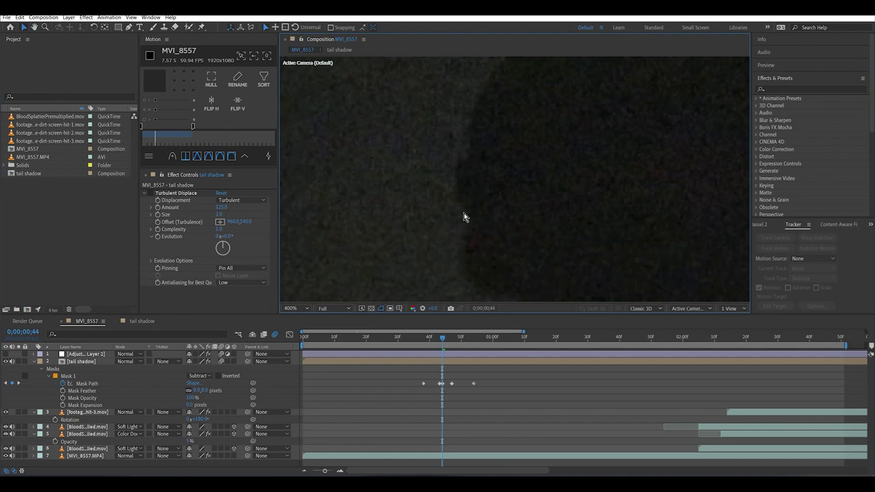
{"action": "left_click_drag", "start_coordinate": [486, 291], "coordinate": [488, 197]}
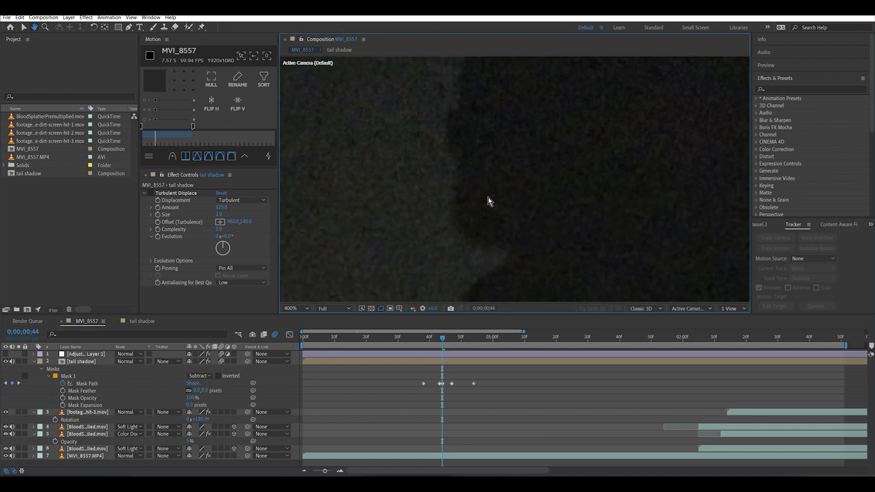
{"action": "left_click_drag", "start_coordinate": [511, 248], "coordinate": [582, 108]}
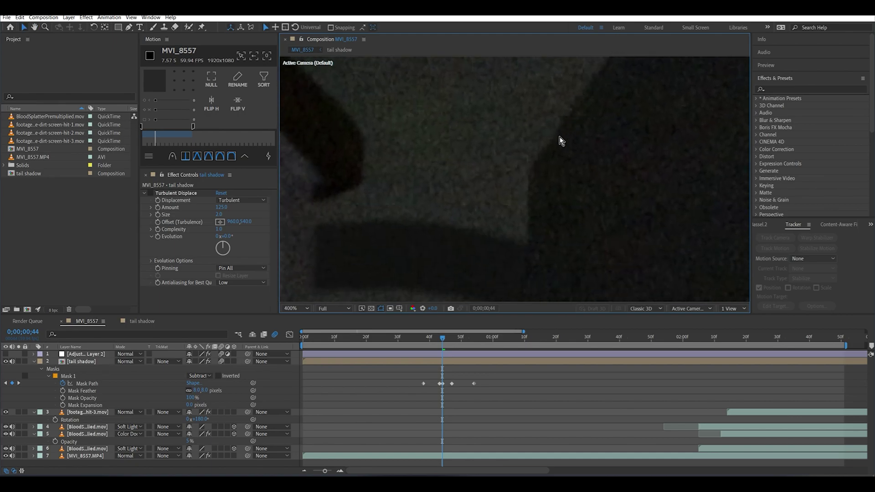
{"action": "scroll", "coordinate": [524, 155], "scroll_direction": "down", "scroll_amount": 6}
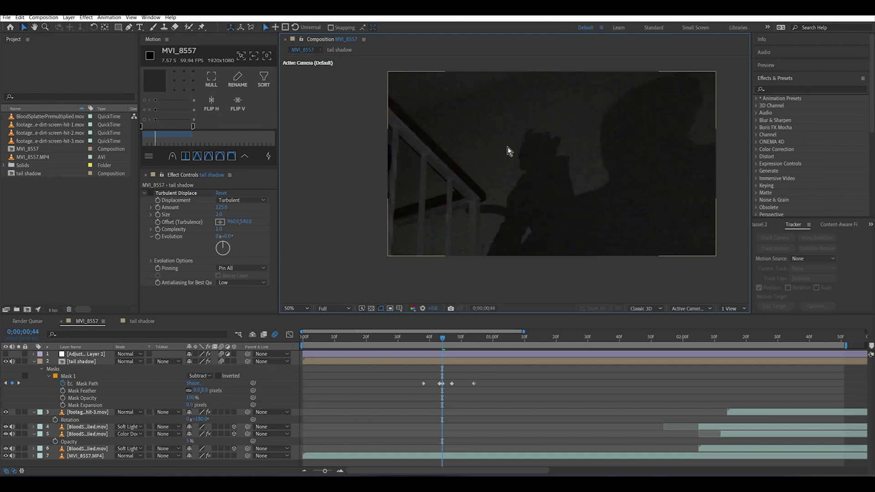
{"action": "scroll", "coordinate": [507, 147], "scroll_direction": "up", "scroll_amount": 4}
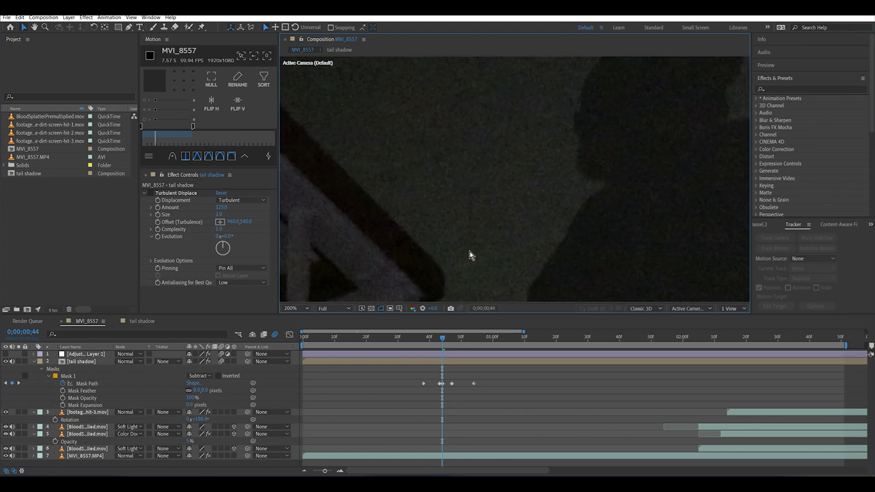
{"action": "scroll", "coordinate": [469, 242], "scroll_direction": "up", "scroll_amount": 2}
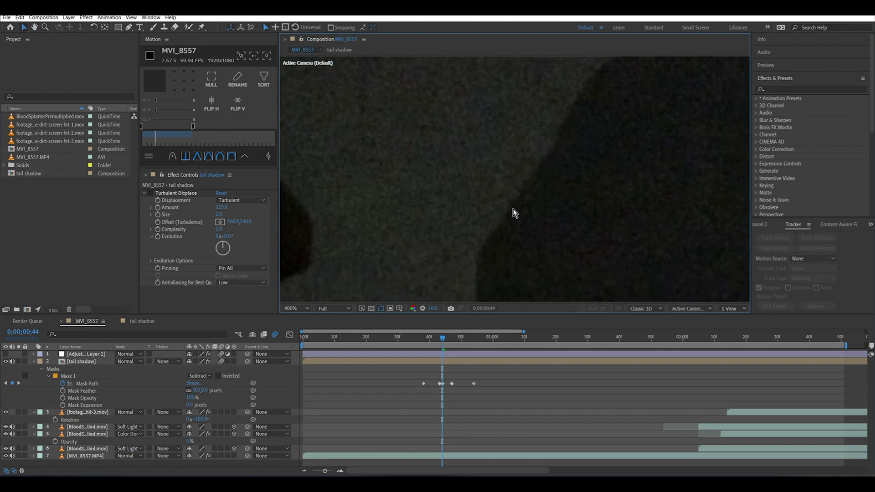
{"action": "scroll", "coordinate": [465, 181], "scroll_direction": "down", "scroll_amount": 2}
{"action": "left_click_drag", "start_coordinate": [465, 181], "coordinate": [539, 175]}
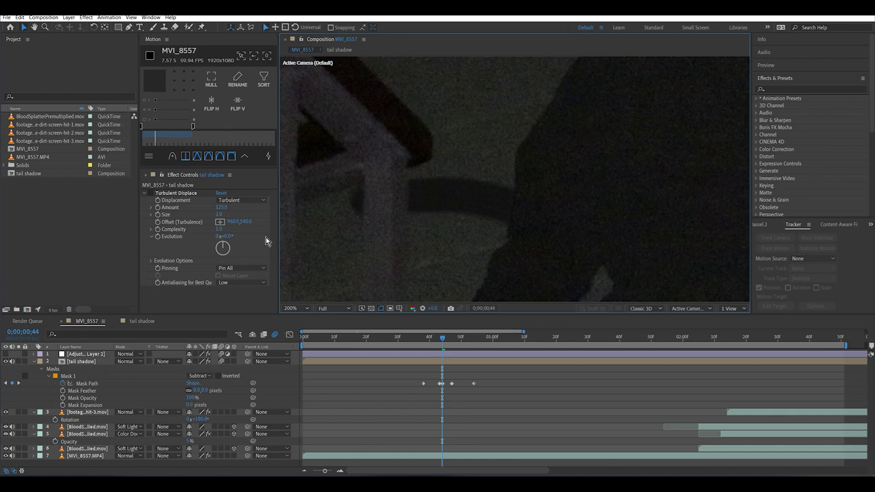
- On the tail shadow's Turbulent Displace, keep Size at 2.0 and push Amount up to 1479
{"action": "left_click", "coordinate": [162, 193]}
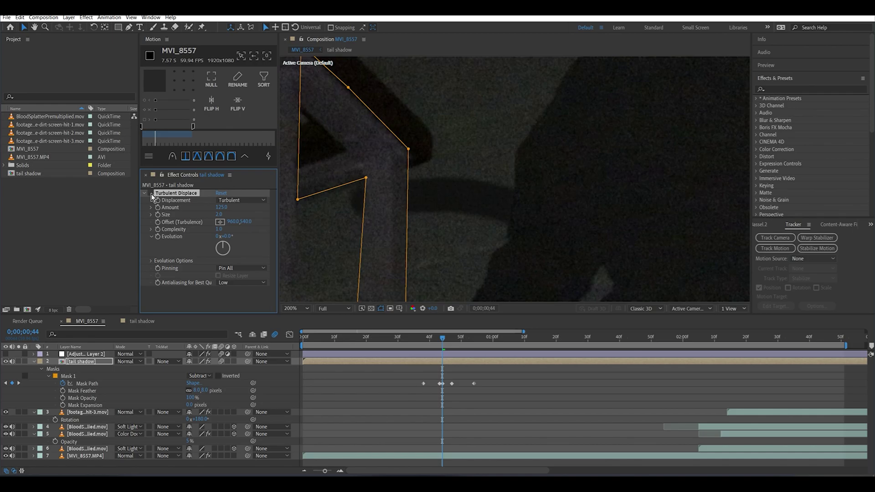
{"action": "left_click", "coordinate": [83, 363]}
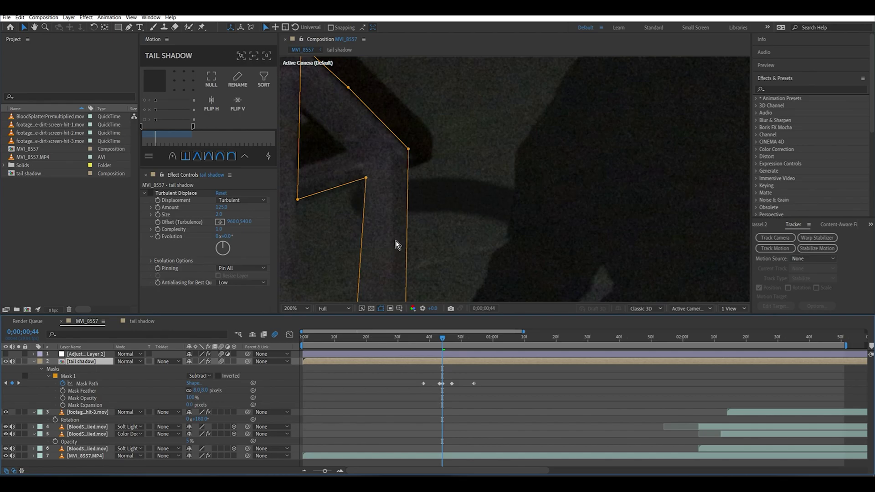
{"action": "left_click", "coordinate": [176, 193]}
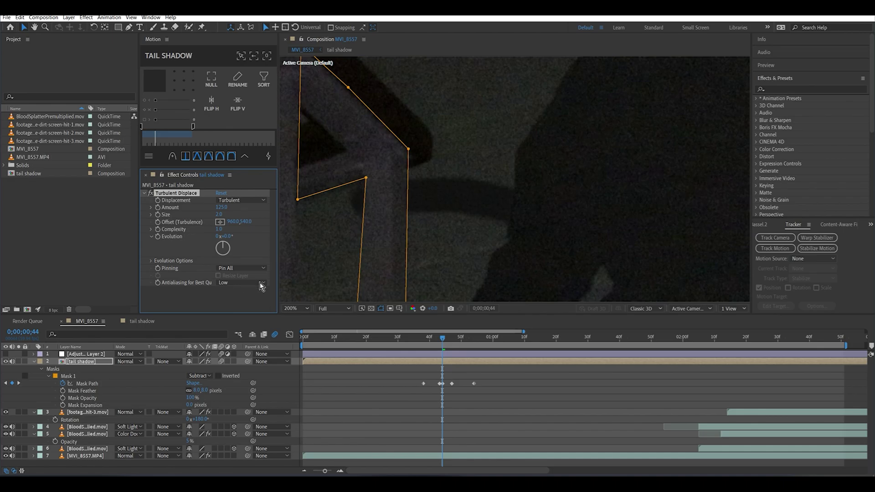
{"action": "key", "text": "period"}
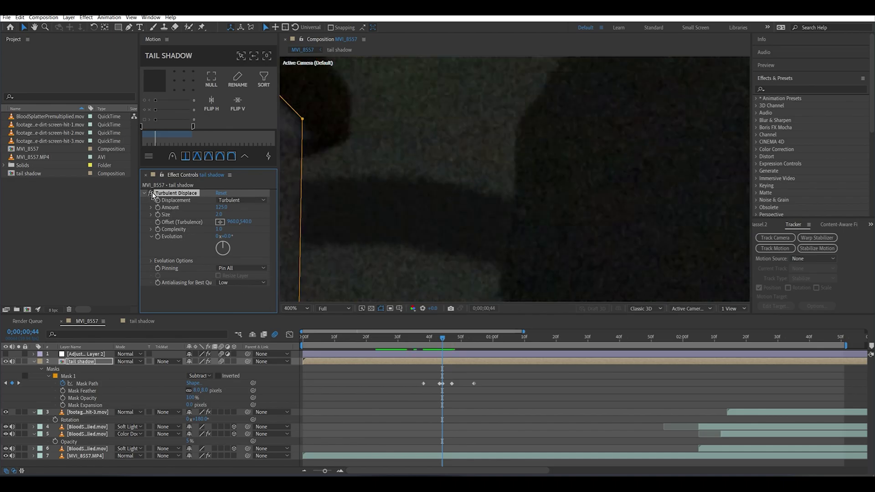
{"action": "key", "text": "comma"}
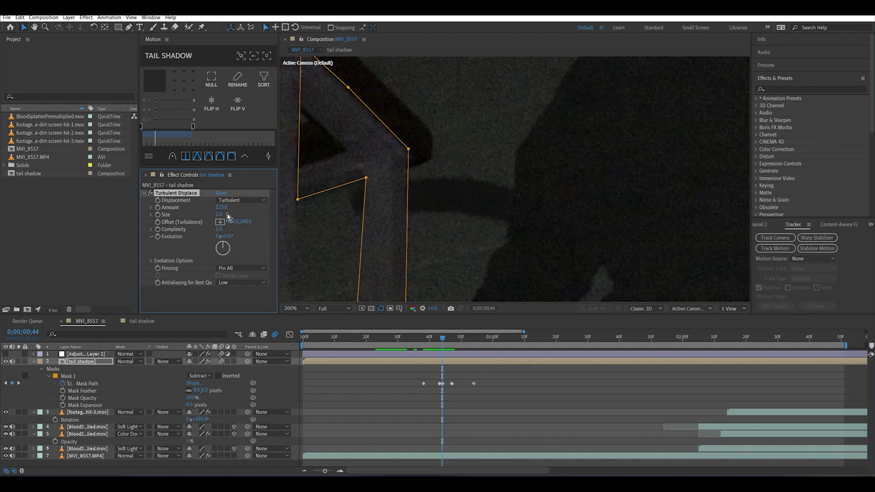
{"action": "mouse_move", "coordinate": [228, 215]}
{"action": "left_mouse_down"}
{"action": "mouse_move", "coordinate": [287, 214]}
{"action": "mouse_move", "coordinate": [234, 224]}
{"action": "left_mouse_up"}
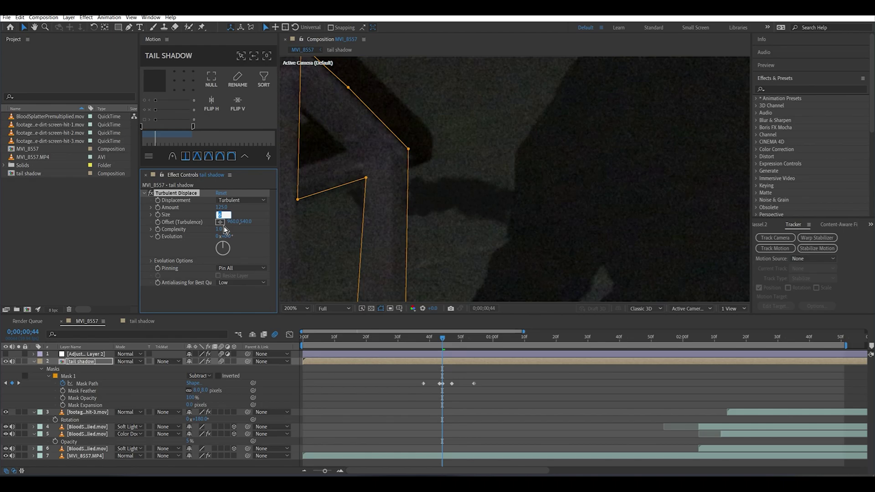
{"action": "type", "text": "2"}
{"action": "key", "text": "Return"}
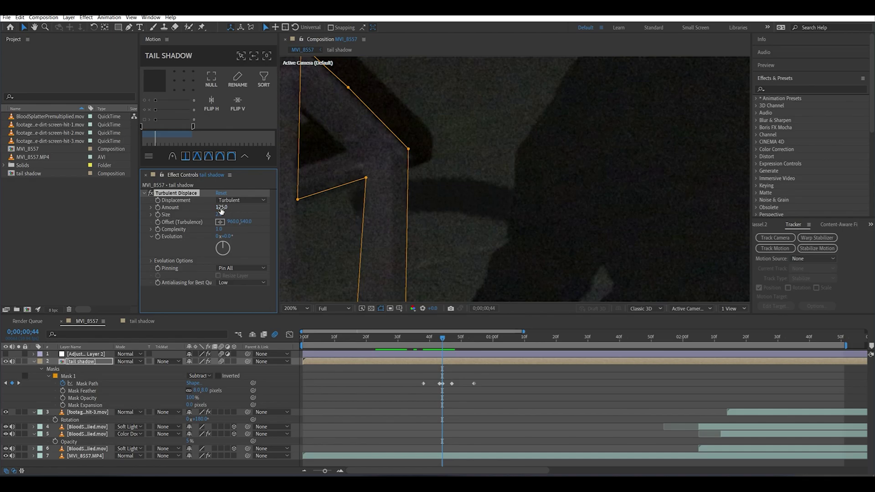
{"action": "left_click_drag", "start_coordinate": [222, 207], "coordinate": [322, 205]}
{"action": "left_click_drag", "start_coordinate": [573, 194], "coordinate": [705, 194]}
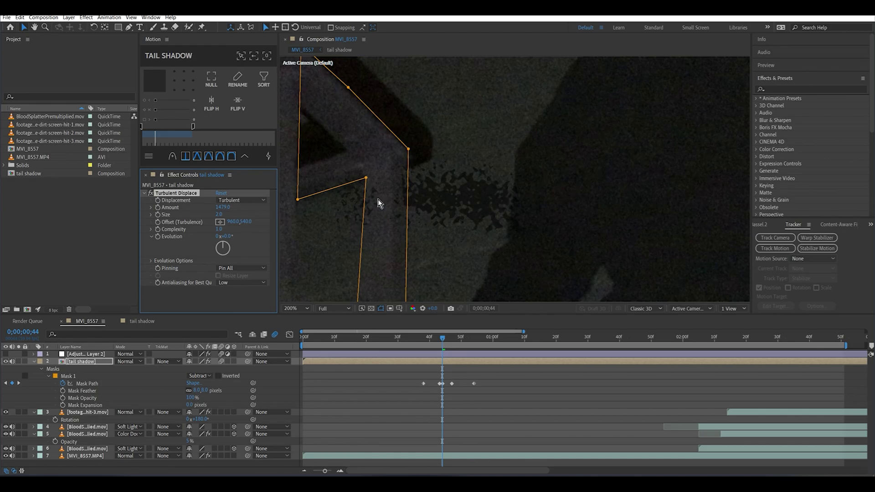
- With the railing area in view, try Turbulent Displace Amount at 125 and 50, then settle on 75
{"action": "key", "text": "comma"}
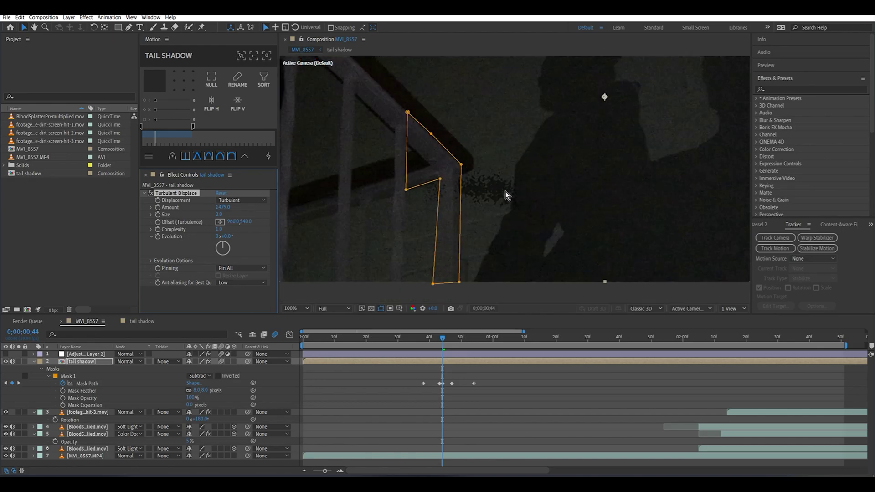
{"action": "scroll", "coordinate": [653, 37], "scroll_direction": "up", "scroll_amount": 2}
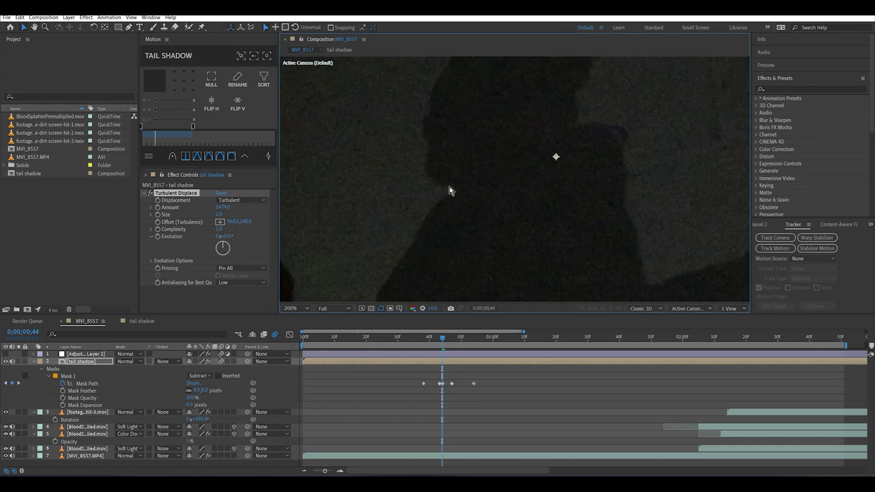
{"action": "left_click_drag", "start_coordinate": [453, 220], "coordinate": [518, 156]}
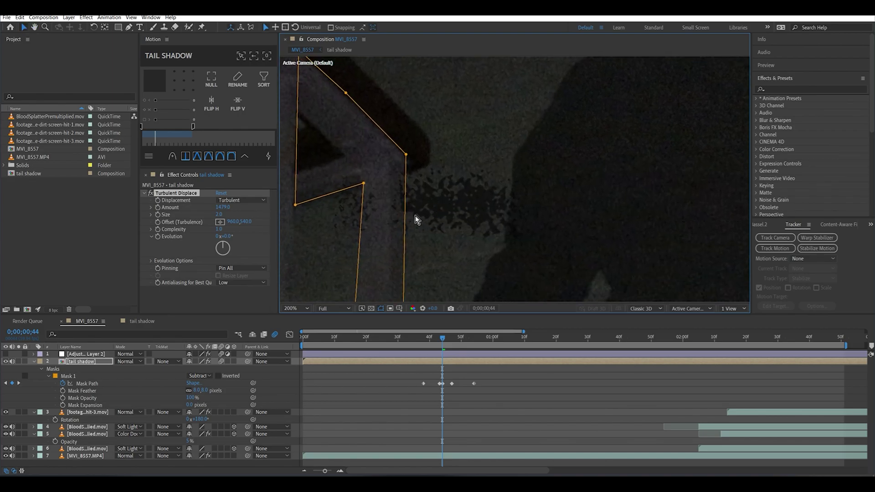
{"action": "left_click_drag", "start_coordinate": [221, 207], "coordinate": [224, 211]}
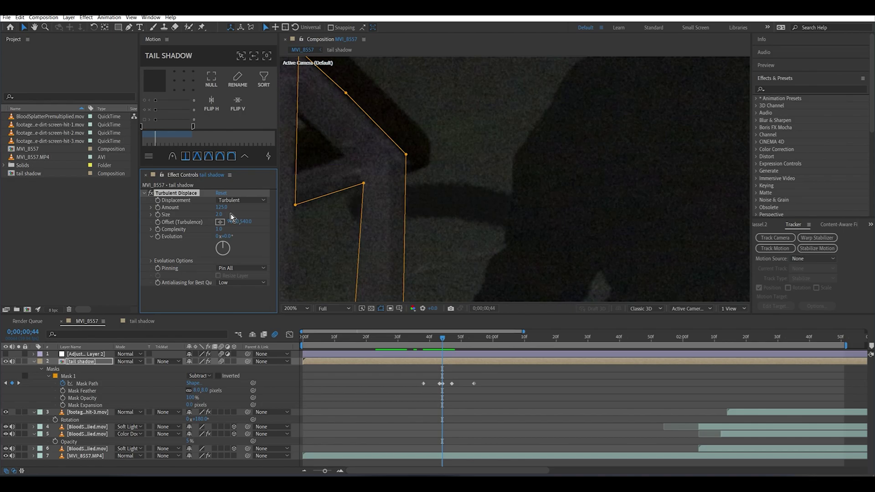
{"action": "left_click", "coordinate": [225, 209]}
{"action": "type", "text": "75"}
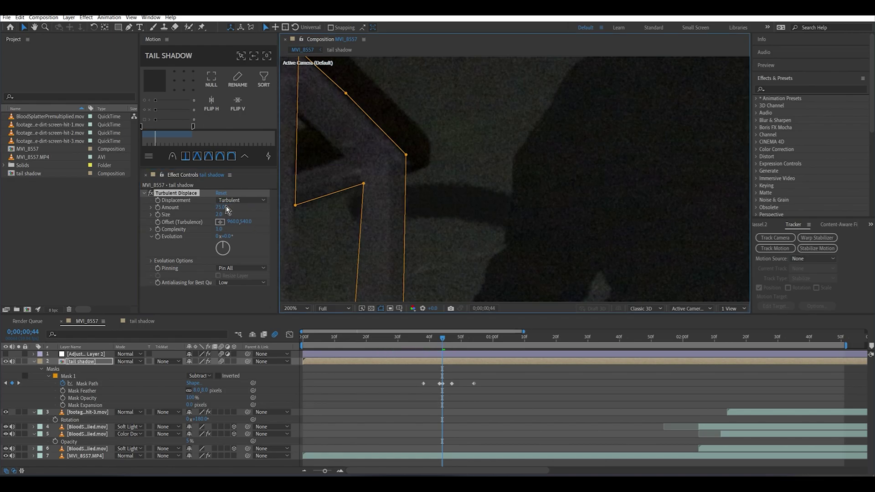
{"action": "left_click", "coordinate": [225, 207]}
{"action": "type", "text": "50"}
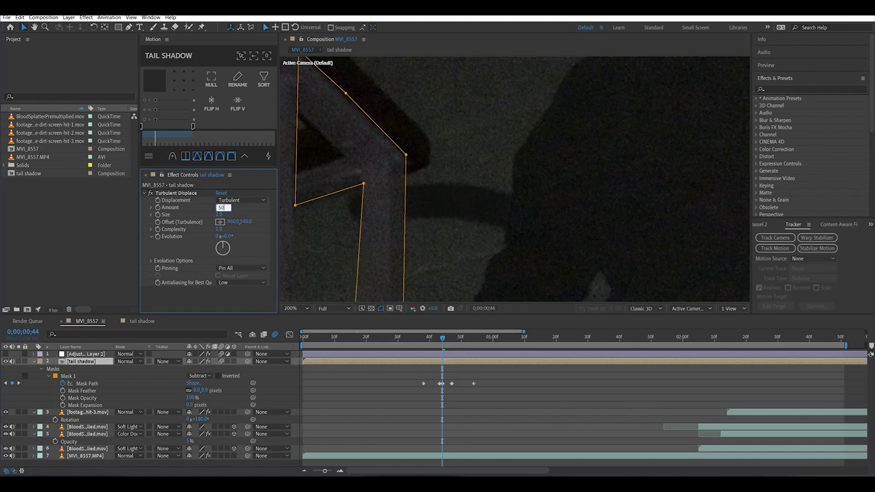
{"action": "key", "text": "Return"}
{"action": "left_click", "coordinate": [222, 209]}
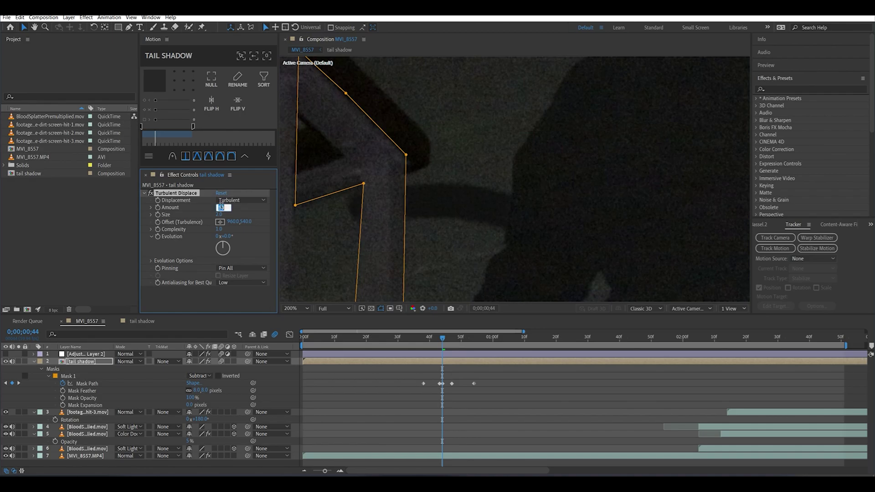
{"action": "type", "text": "75"}
{"action": "key", "text": "Return"}
- Return to the start of the comp and play a preview
{"action": "scroll", "coordinate": [351, 184], "scroll_direction": "down", "scroll_amount": 2}
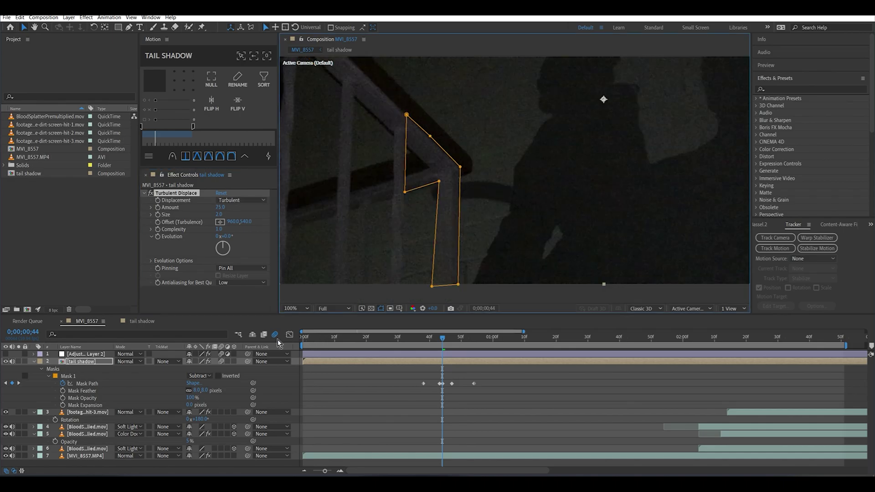
{"action": "key", "text": "Home"}
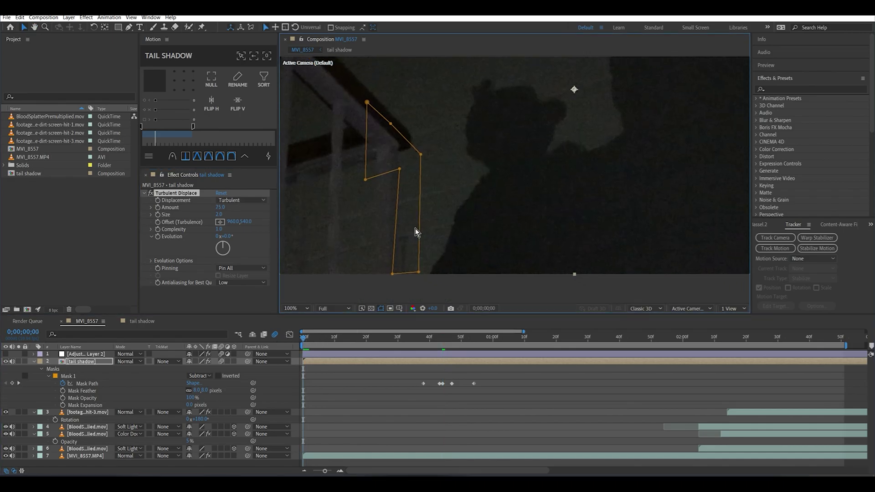
{"action": "scroll", "coordinate": [415, 228], "scroll_direction": "down", "scroll_amount": 2}
{"action": "key", "text": "space"}
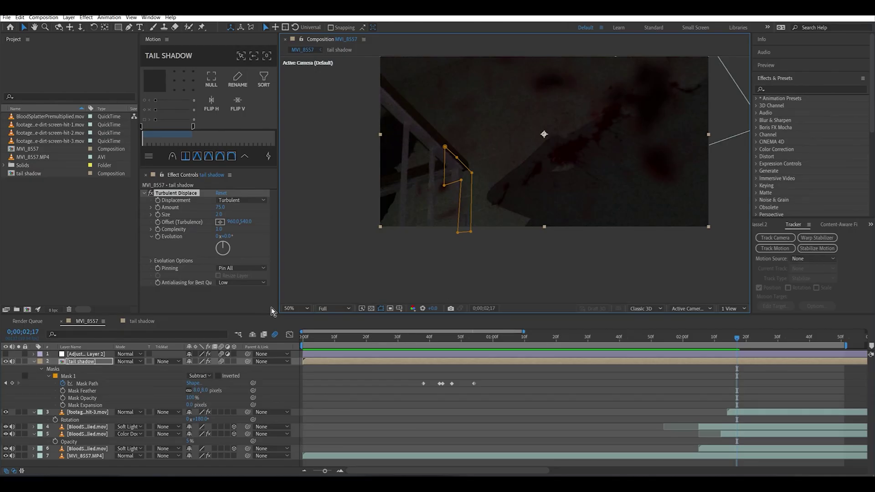
{"action": "left_click", "coordinate": [304, 343]}
{"action": "left_click", "coordinate": [514, 195]}
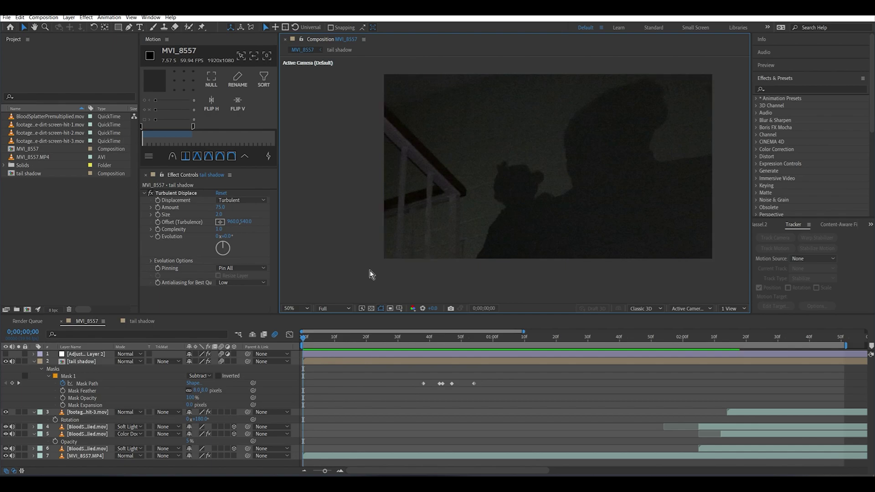
{"action": "key", "text": "space"}
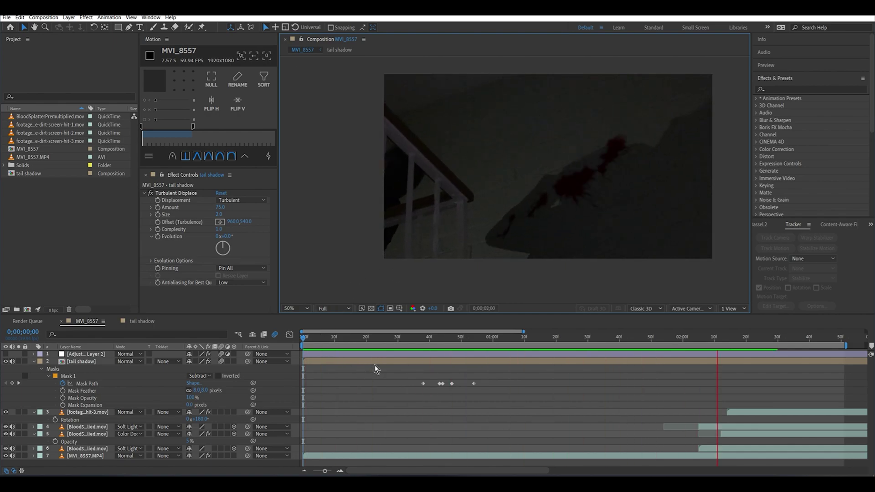
{"action": "key", "text": "space"}
{"action": "left_click_drag", "start_coordinate": [318, 337], "coordinate": [293, 347]}
{"action": "scroll", "coordinate": [442, 243], "scroll_direction": "up", "scroll_amount": 2}
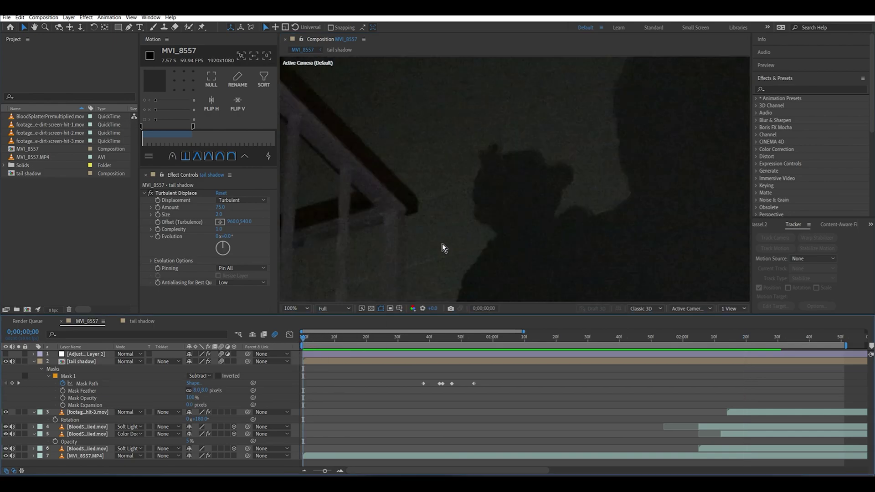
{"action": "key", "text": "space"}
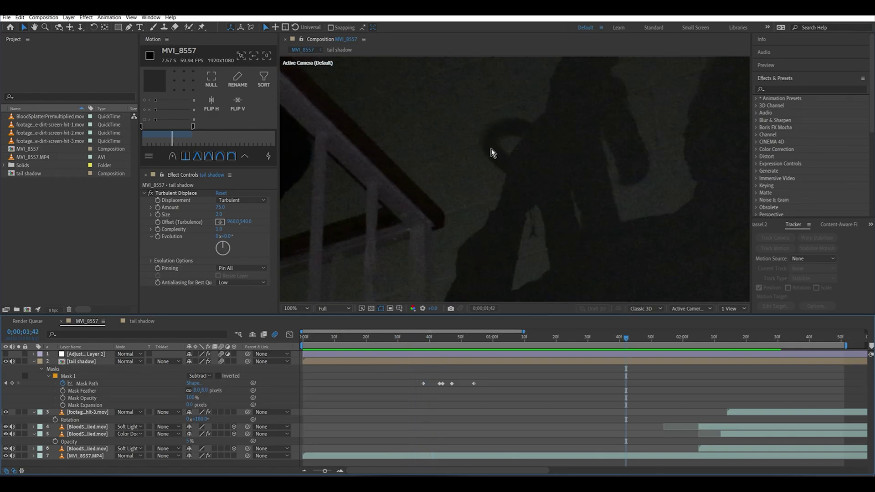
{"action": "scroll", "coordinate": [506, 235], "scroll_direction": "up", "scroll_amount": 2}
{"action": "key", "text": "space"}
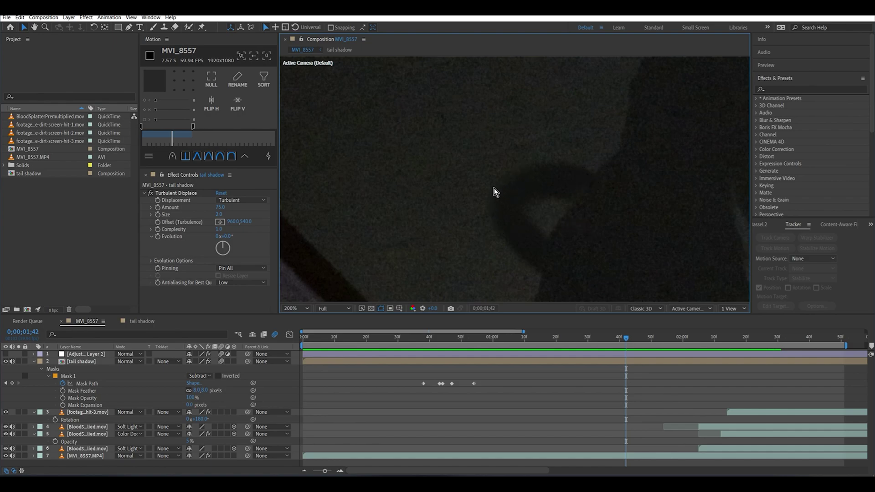
{"action": "left_click", "coordinate": [87, 362]}
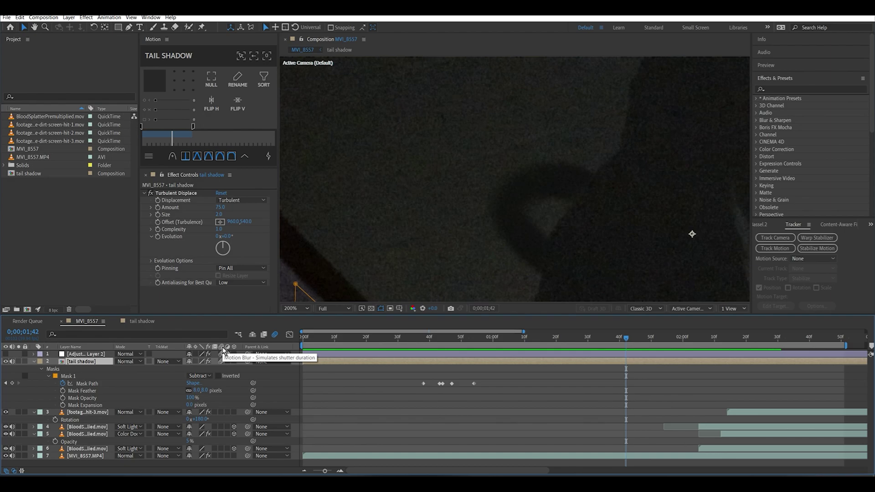
{"action": "left_click", "coordinate": [221, 427]}
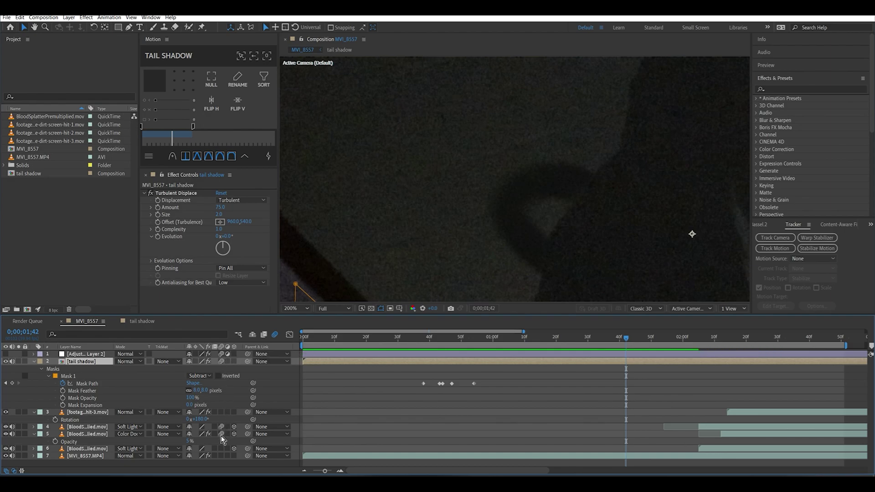
{"action": "left_click", "coordinate": [222, 427]}
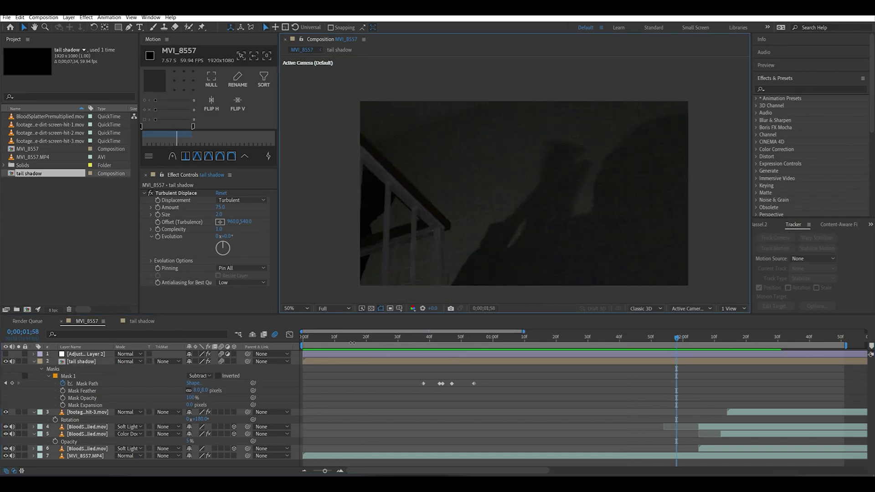
{"action": "left_click", "coordinate": [305, 345]}
{"action": "key", "text": "Home"}
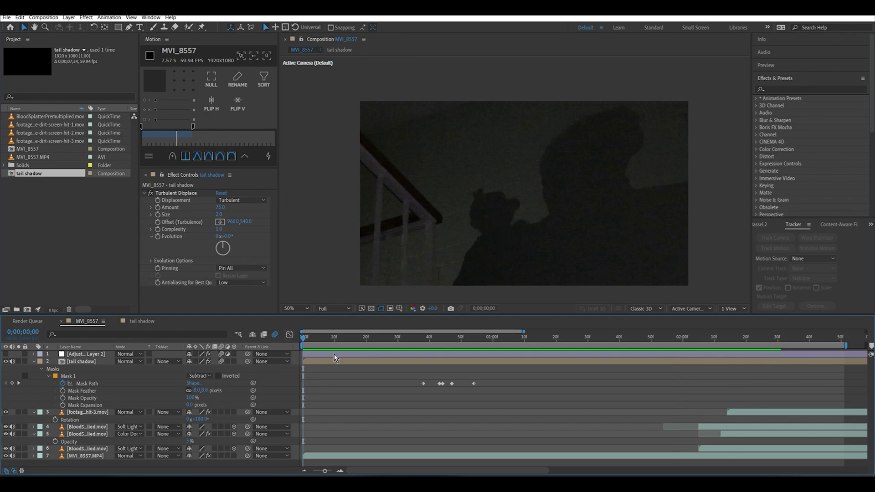
{"action": "scroll", "coordinate": [485, 252], "scroll_direction": "up", "scroll_amount": 2}
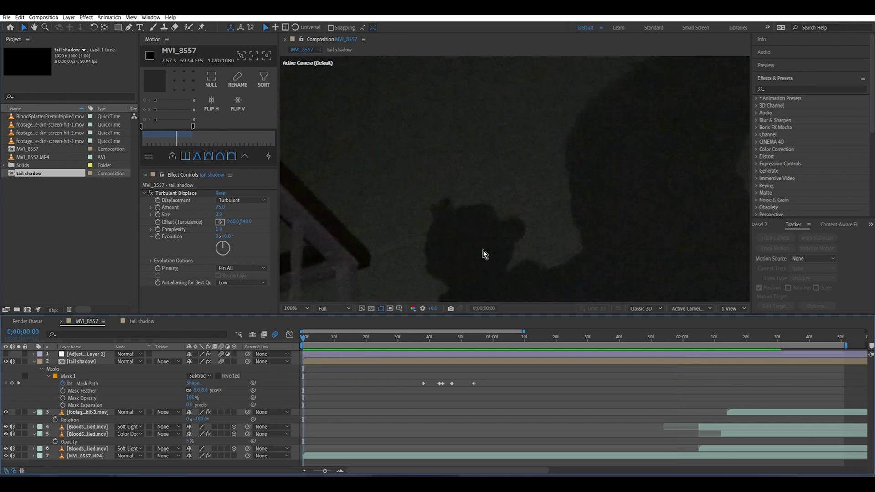
{"action": "left_click_drag", "start_coordinate": [484, 252], "coordinate": [534, 173]}
{"action": "left_click_drag", "start_coordinate": [333, 338], "coordinate": [428, 339]}
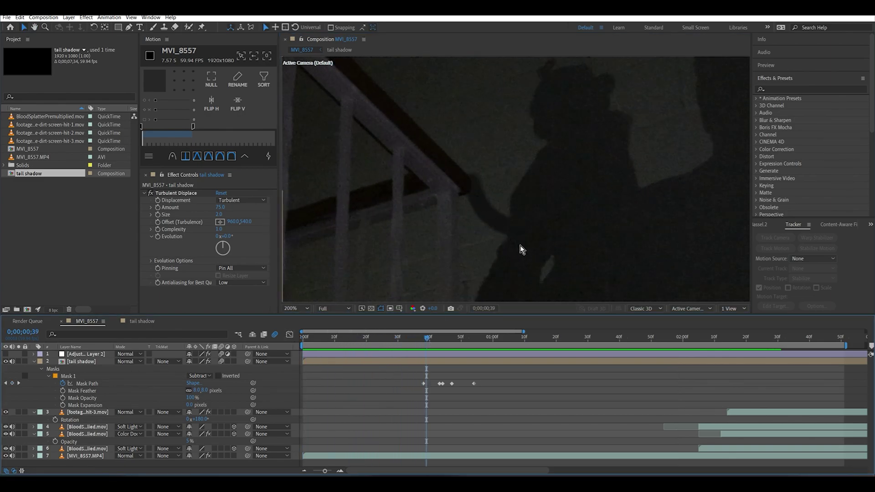
{"action": "scroll", "coordinate": [521, 245], "scroll_direction": "up", "scroll_amount": 3}
{"action": "scroll", "coordinate": [494, 229], "scroll_direction": "down", "scroll_amount": 3}
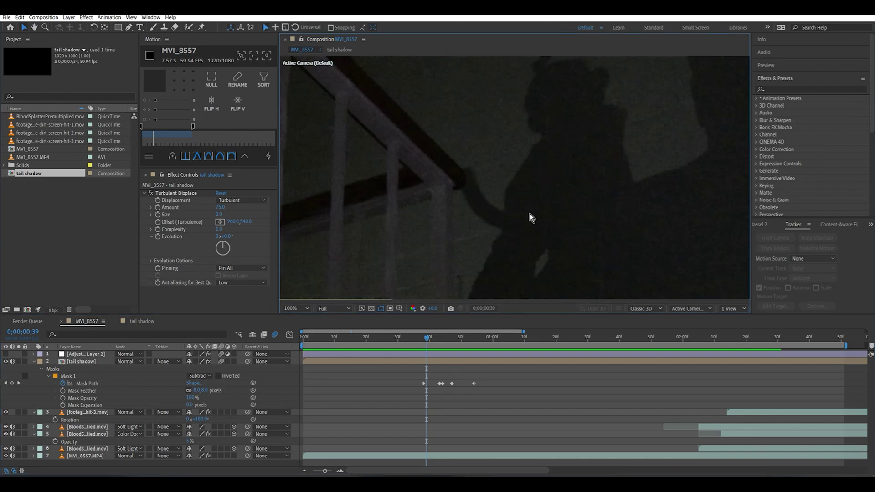
{"action": "scroll", "coordinate": [530, 214], "scroll_direction": "up", "scroll_amount": 2}
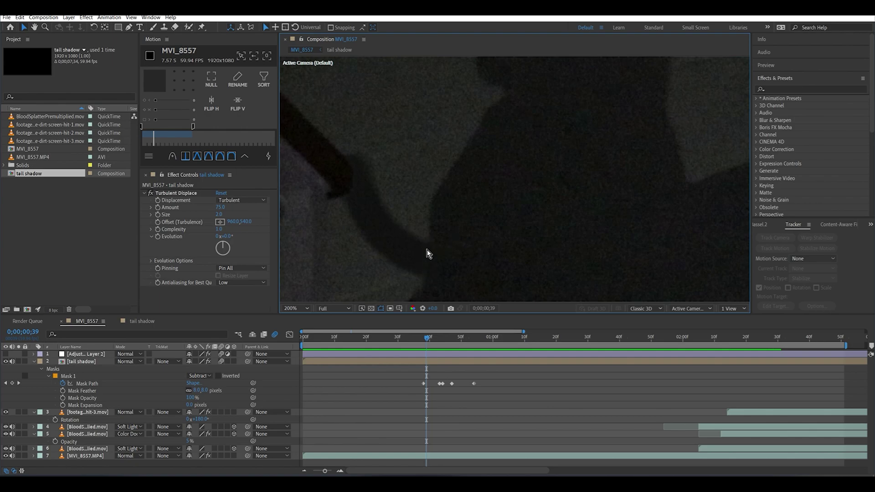
{"action": "scroll", "coordinate": [428, 264], "scroll_direction": "down", "scroll_amount": 2}
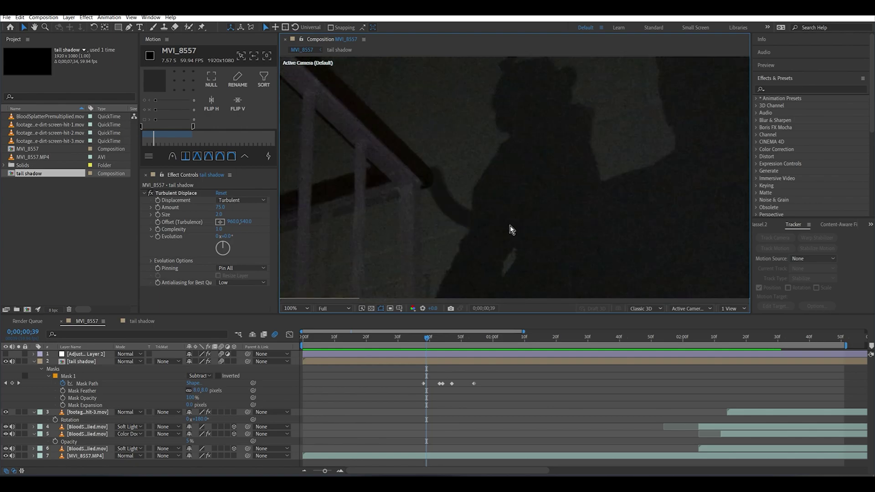
{"action": "left_click", "coordinate": [89, 361]}
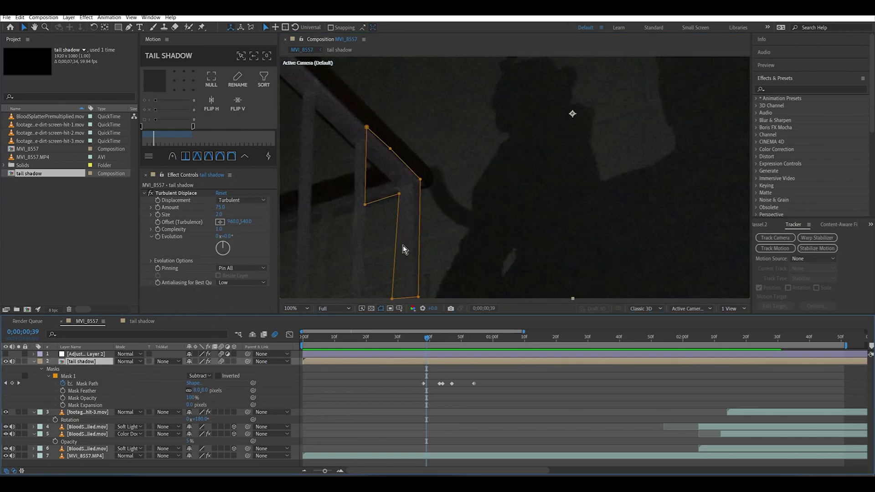
- In the tail shadow precomp, confirm the added shadow layer's track matte stays Luma
{"action": "double_click", "coordinate": [447, 198]}
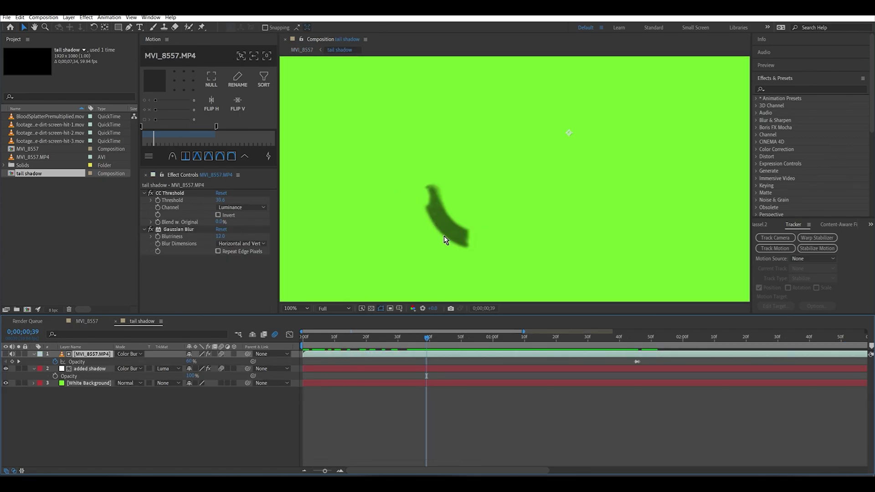
{"action": "left_click", "coordinate": [174, 368]}
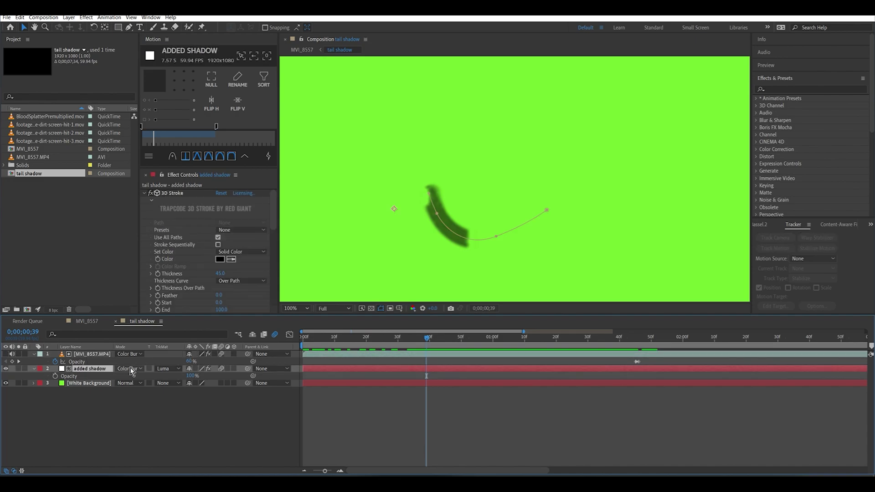
{"action": "left_click", "coordinate": [174, 373]}
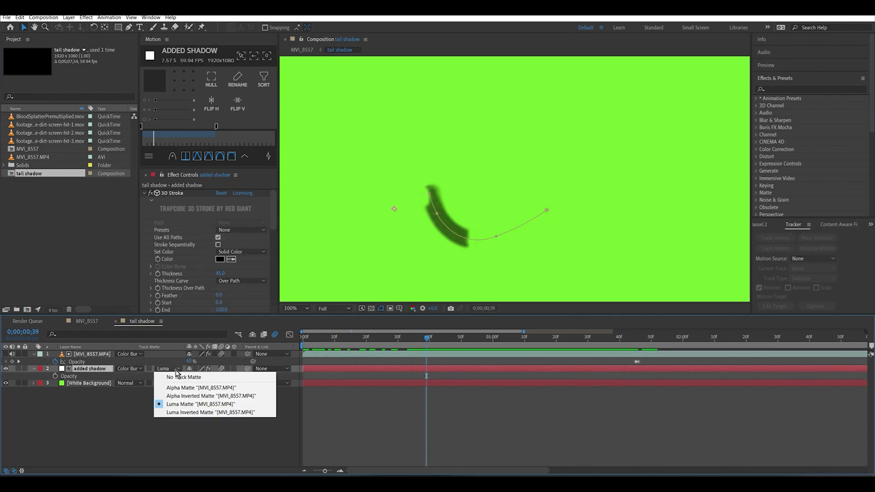
{"action": "left_click", "coordinate": [93, 411]}
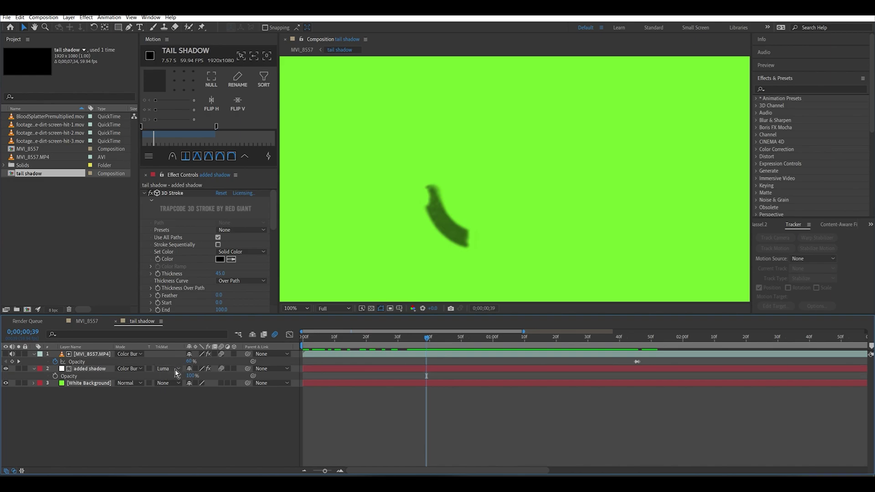
{"action": "left_click", "coordinate": [84, 347]}
{"action": "left_click", "coordinate": [87, 354]}
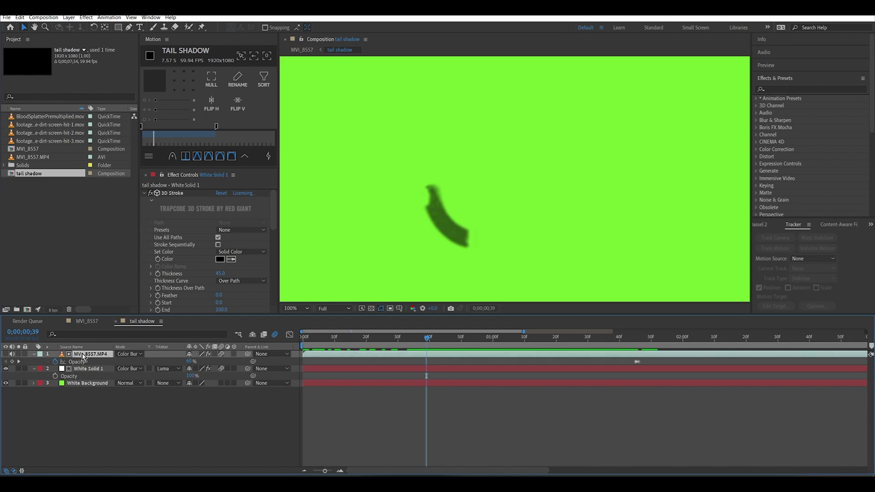
{"action": "left_click", "coordinate": [87, 347]}
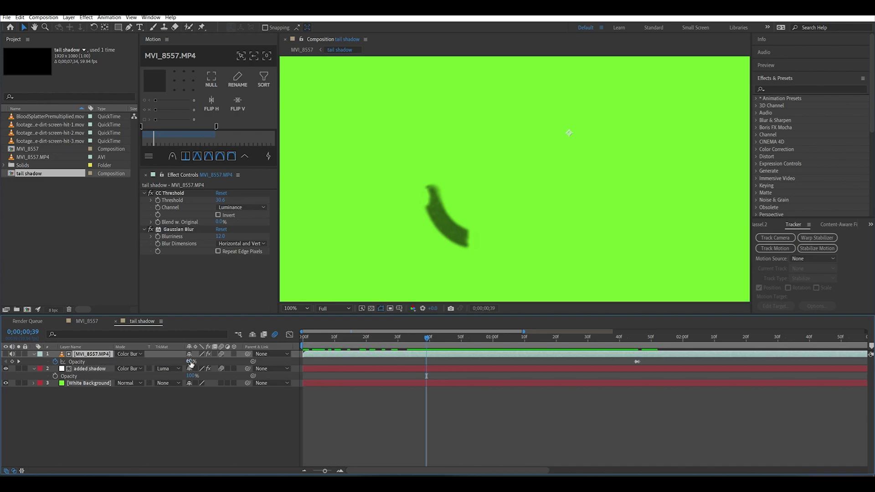
{"action": "left_click", "coordinate": [81, 370]}
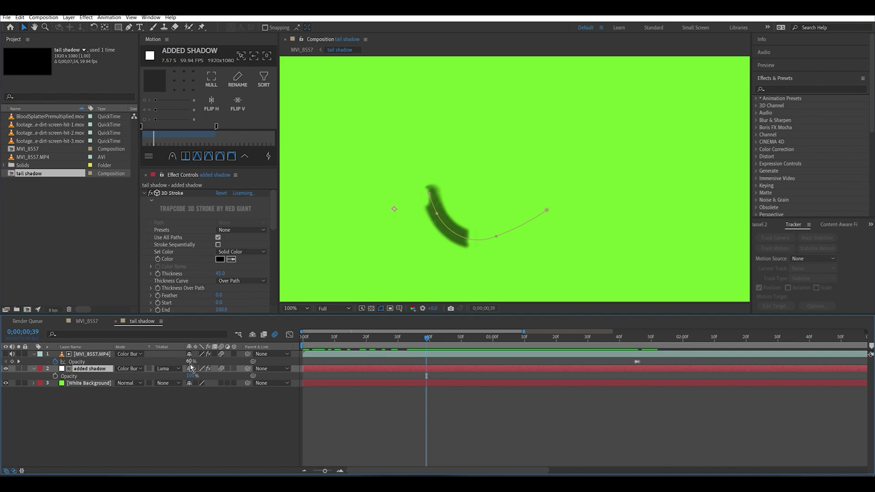
- Lower the MVI_8557.MP4 footage opacity to 19% and hide the White Background layer
{"action": "left_click", "coordinate": [165, 360]}
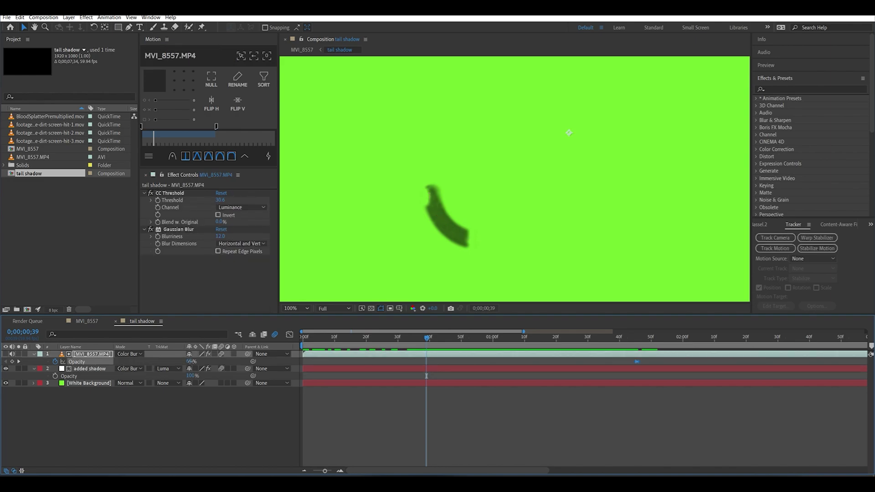
{"action": "left_click_drag", "start_coordinate": [191, 363], "coordinate": [180, 370]}
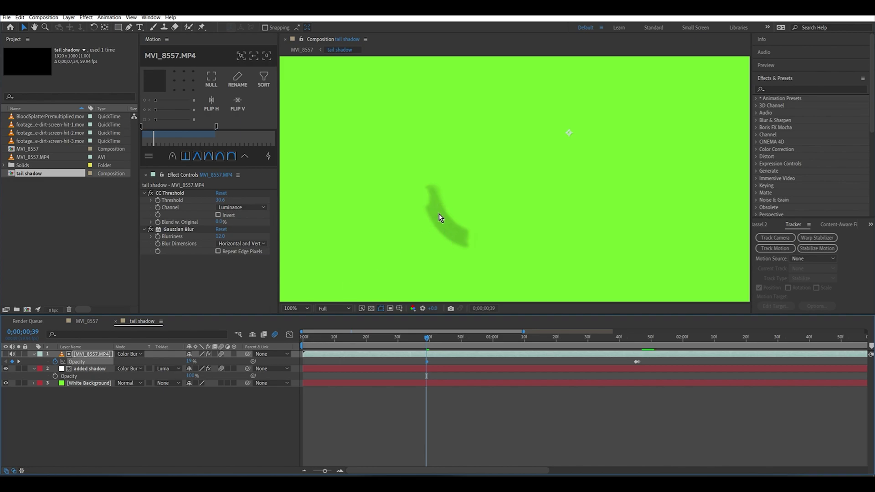
{"action": "left_click", "coordinate": [6, 383]}
{"action": "left_click", "coordinate": [89, 321]}
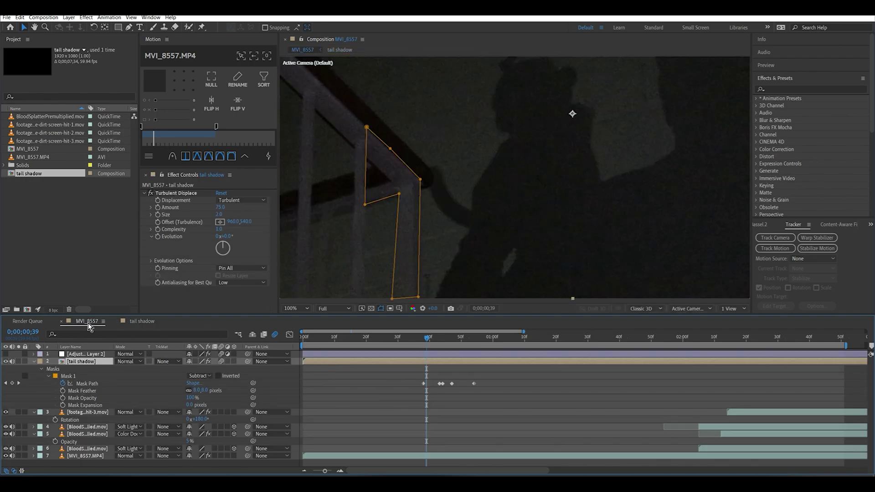
{"action": "left_click_drag", "start_coordinate": [461, 336], "coordinate": [522, 336]}
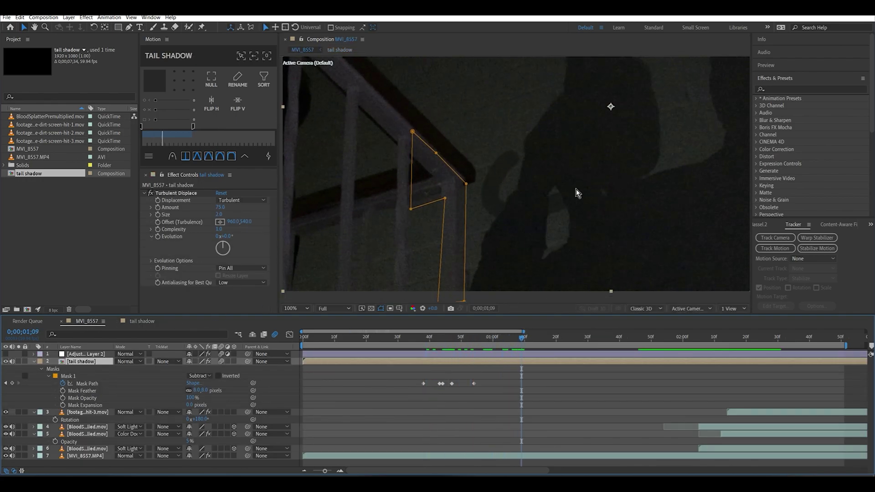
{"action": "key", "text": "Page_Down"}
{"action": "key", "text": "Page_Down"}
{"action": "key", "text": "Page_Down"}
{"action": "key", "text": "Page_Down"}
{"action": "key", "text": "Page_Down"}
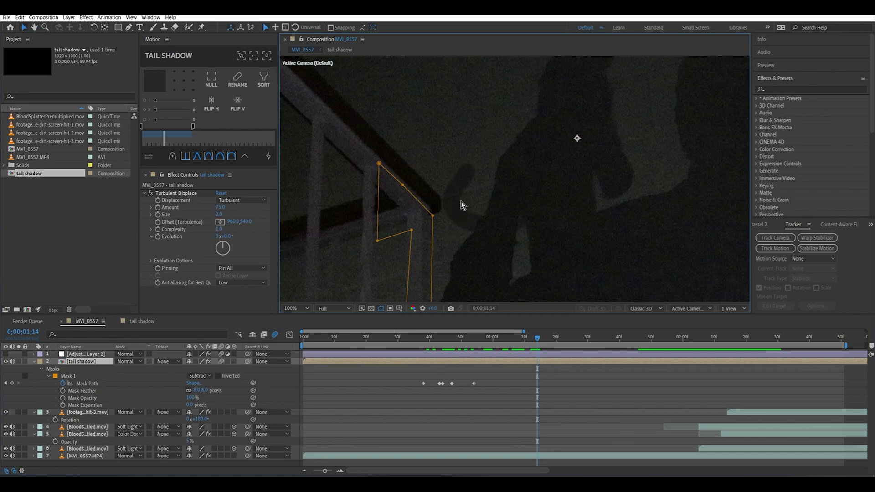
{"action": "scroll", "coordinate": [463, 203], "scroll_direction": "up", "scroll_amount": 1}
{"action": "scroll", "coordinate": [473, 272], "scroll_direction": "up", "scroll_amount": 1}
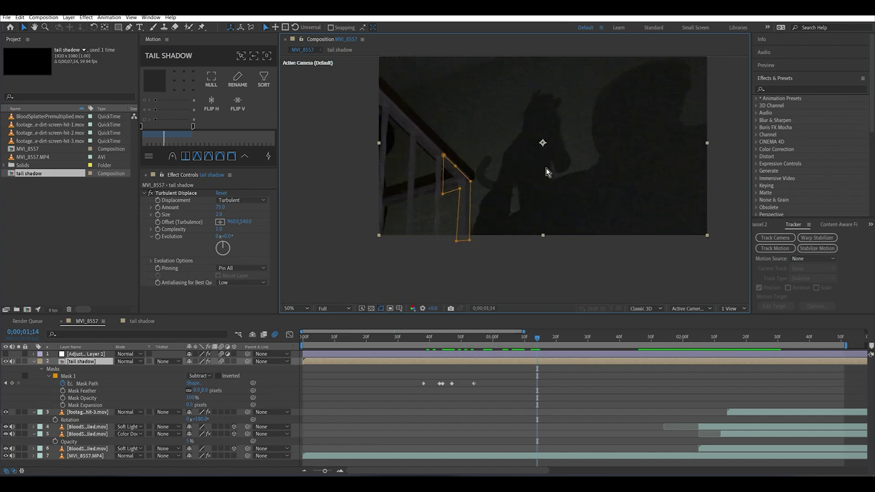
- Key the MVI_8557.MP4 footage opacity at 60% in the tail shadow precomp, then return to MVI_8557
{"action": "left_click", "coordinate": [141, 321]}
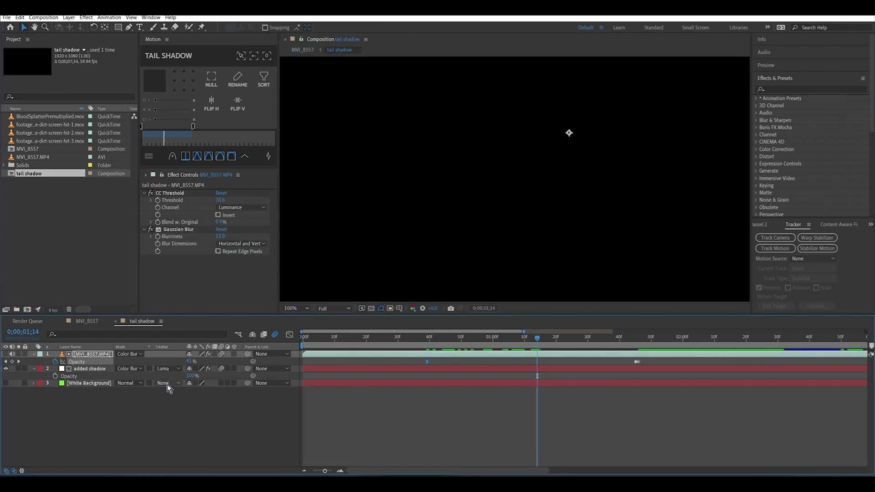
{"action": "left_click", "coordinate": [92, 356]}
{"action": "left_click_drag", "start_coordinate": [190, 362], "coordinate": [203, 362]}
{"action": "left_click", "coordinate": [189, 362]}
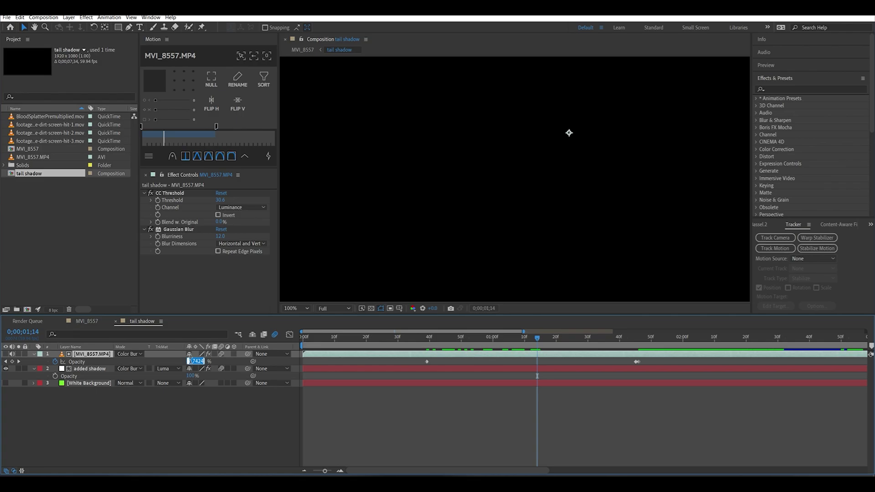
{"action": "type", "text": "60"}
{"action": "key", "text": "Return"}
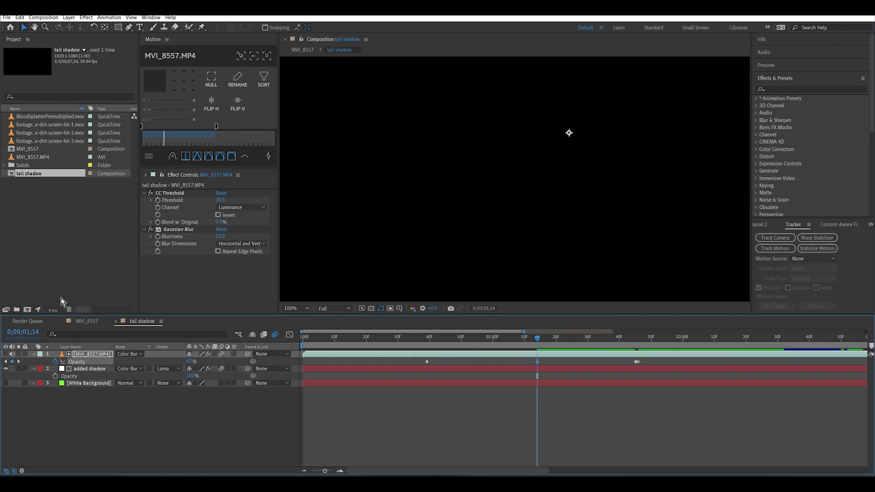
{"action": "left_click", "coordinate": [87, 321]}
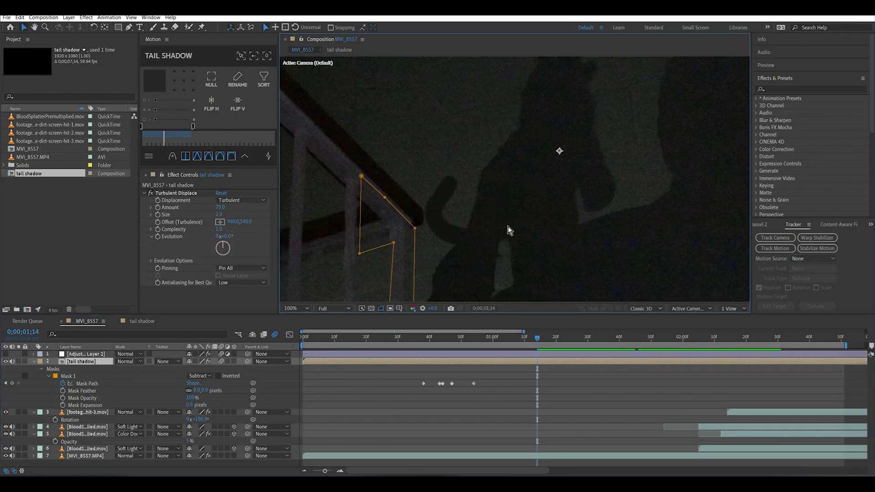
- Preview the MVI_8557 comp, park the playhead at 0;00;01;13, and bring up the File menu
{"action": "key", "text": "space"}
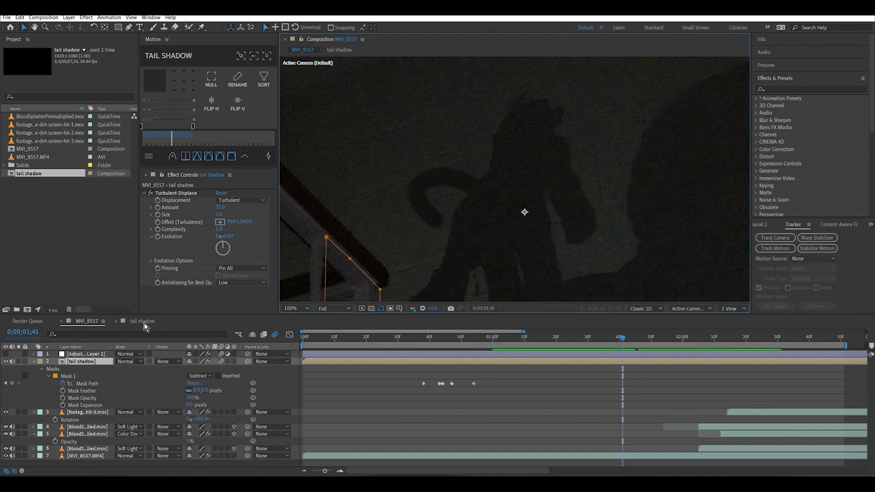
{"action": "scroll", "coordinate": [540, 207], "scroll_direction": "down", "scroll_amount": 1}
{"action": "scroll", "coordinate": [521, 232], "scroll_direction": "up", "scroll_amount": 1}
{"action": "scroll", "coordinate": [521, 233], "scroll_direction": "down", "scroll_amount": 1}
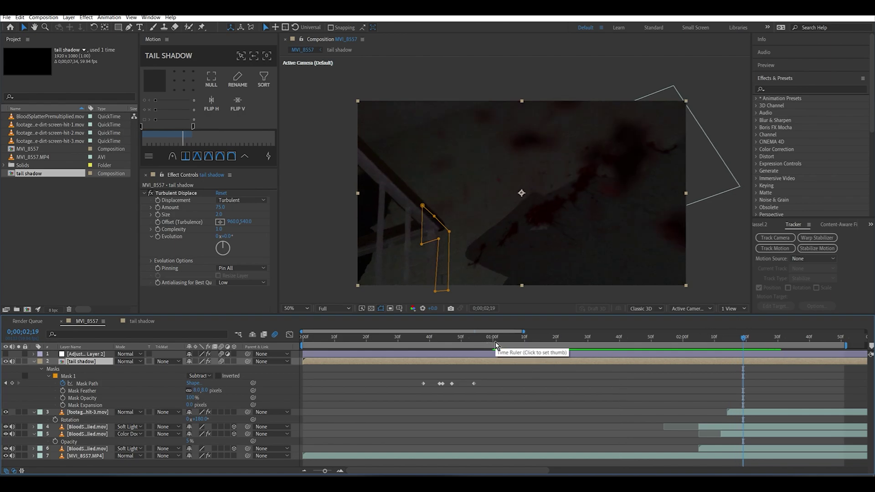
{"action": "left_click", "coordinate": [535, 339]}
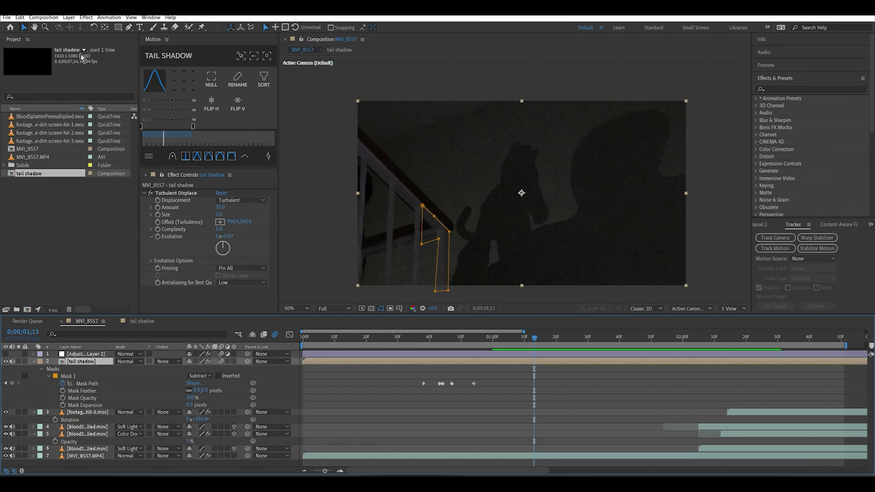
{"action": "left_click", "coordinate": [7, 17]}
- Save the shadow project and browse Open Recent for cooper in oven shot.aep
{"action": "left_click", "coordinate": [23, 87]}
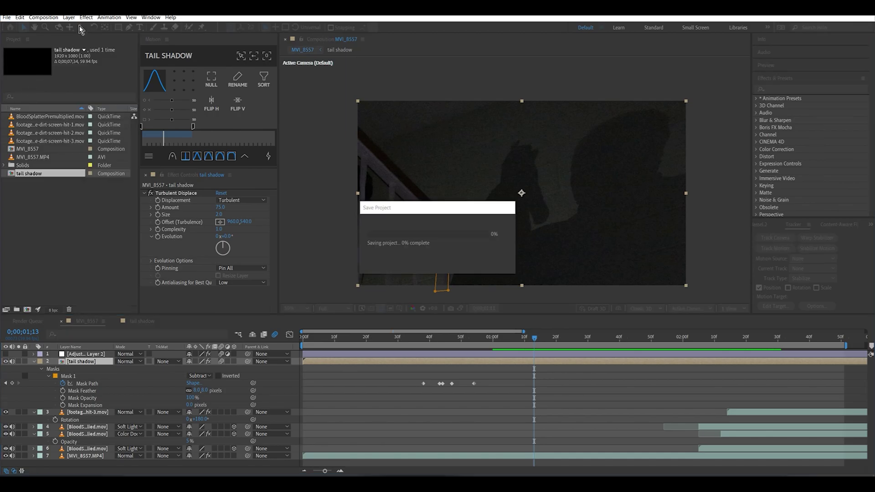
{"action": "left_click", "coordinate": [9, 18]}
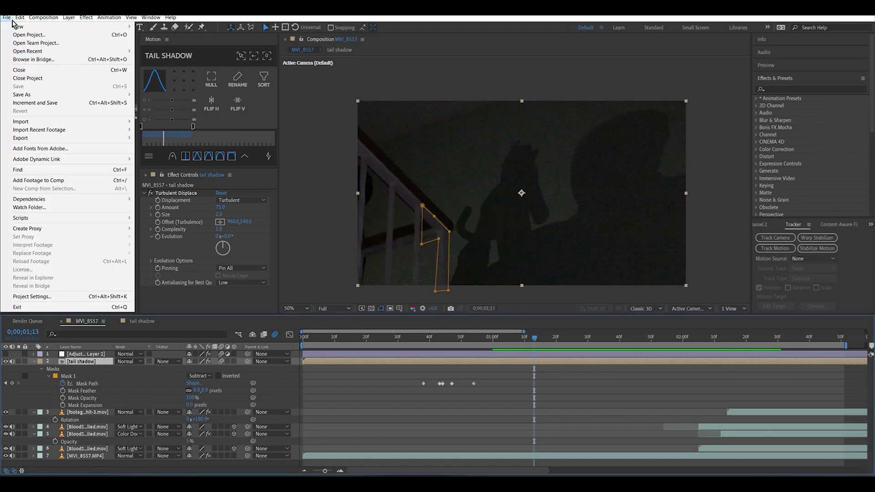
{"action": "left_click", "coordinate": [33, 38]}
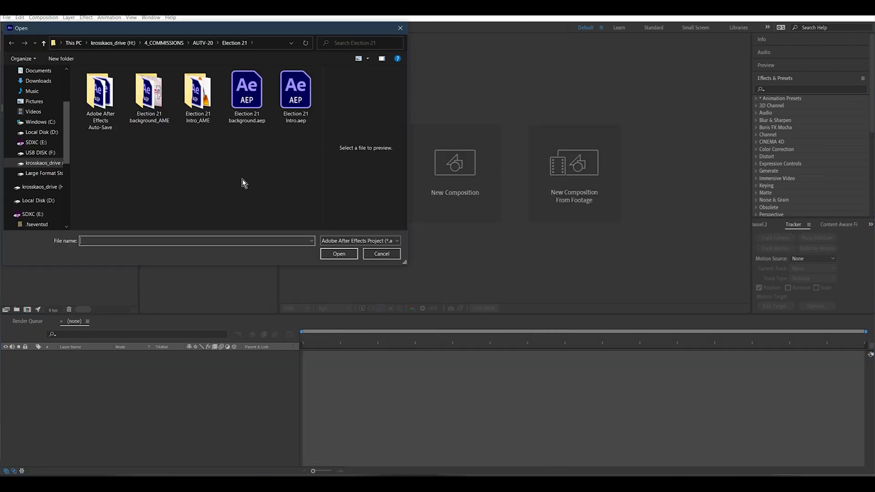
{"action": "left_click", "coordinate": [382, 253]}
{"action": "left_click", "coordinate": [7, 17]}
{"action": "mouse_move", "coordinate": [27, 51]}
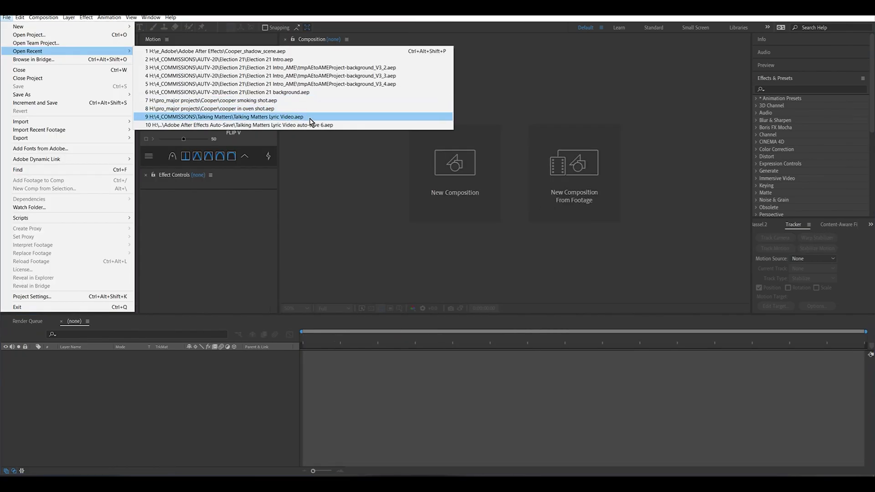
- Open cooper in oven shot.aep and preview MVI_9013, scrubbing to about 3 seconds and back to the start
{"action": "left_click", "coordinate": [255, 109]}
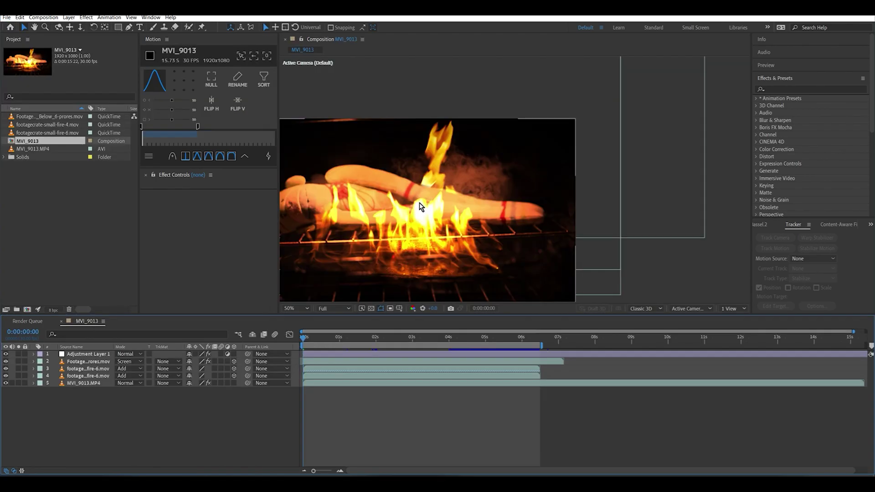
{"action": "key", "text": "space"}
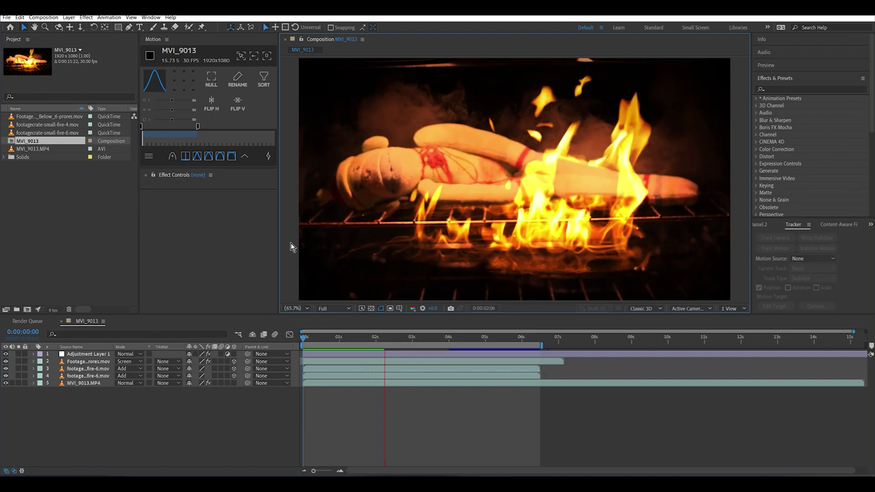
{"action": "left_click_drag", "start_coordinate": [393, 325], "coordinate": [436, 325]}
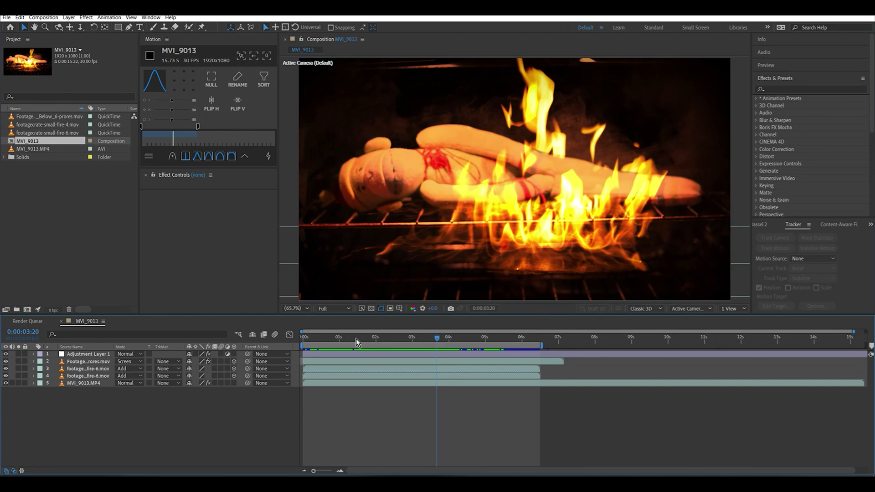
{"action": "left_click_drag", "start_coordinate": [357, 338], "coordinate": [283, 333]}
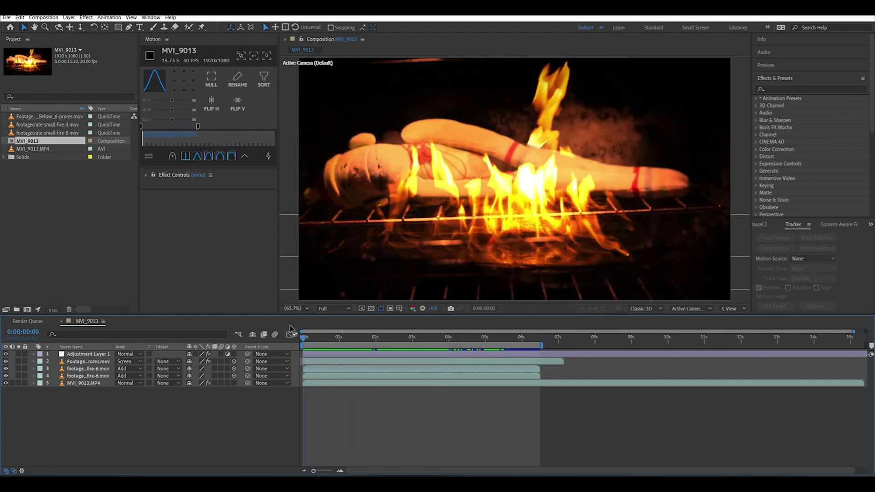
{"action": "key", "text": "space"}
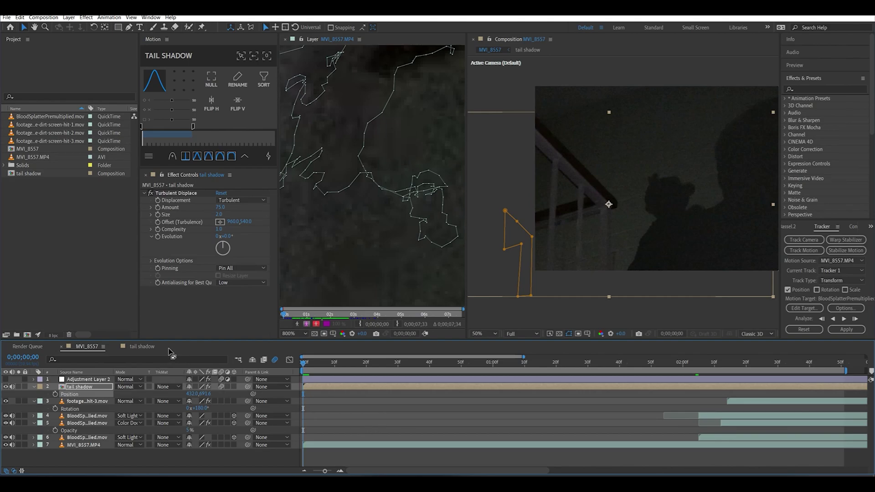
- Close the Layer viewer, widen the Composition panel, and center the wall shadow at 50% zoom
{"action": "left_click", "coordinate": [173, 195]}
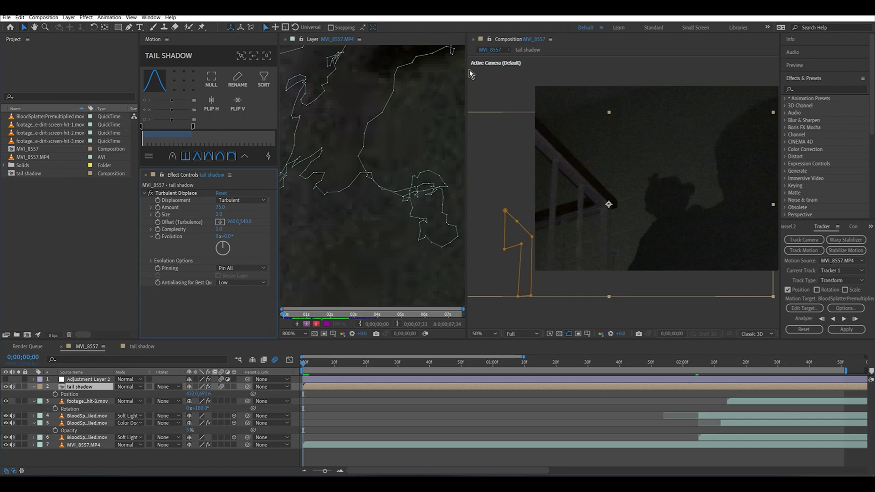
{"action": "left_click", "coordinate": [286, 39]}
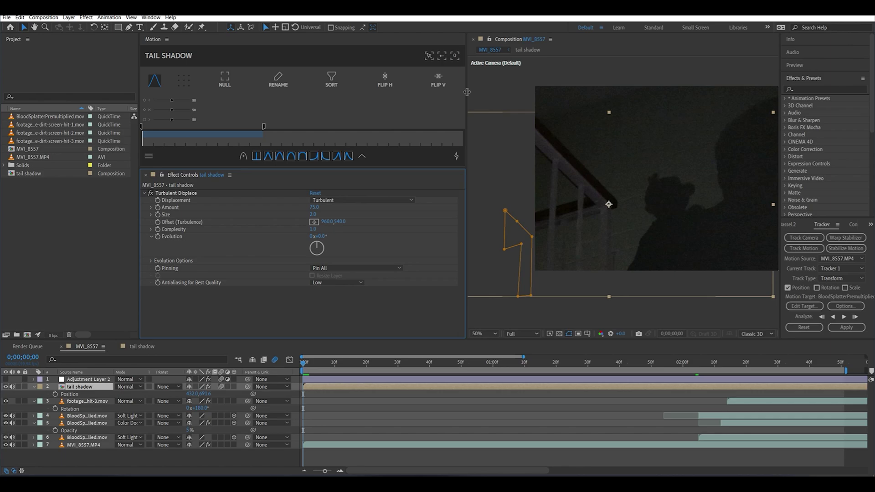
{"action": "left_click_drag", "start_coordinate": [467, 92], "coordinate": [266, 92]}
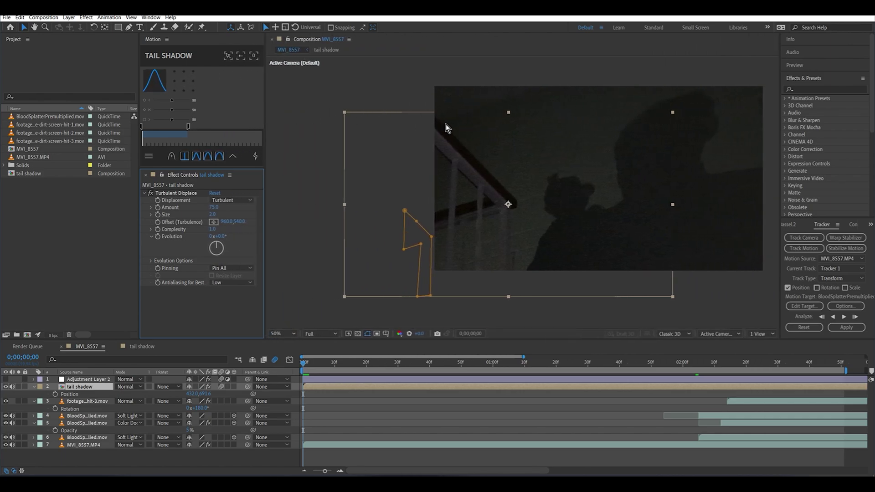
{"action": "left_click_drag", "start_coordinate": [340, 110], "coordinate": [315, 141]}
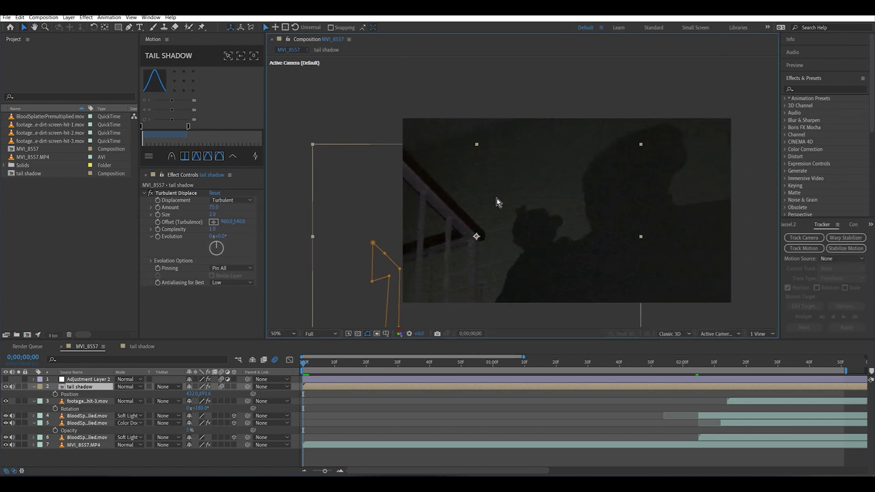
{"action": "scroll", "coordinate": [499, 203], "scroll_direction": "up", "scroll_amount": 2}
{"action": "scroll", "coordinate": [453, 131], "scroll_direction": "down", "scroll_amount": 2}
{"action": "scroll", "coordinate": [455, 146], "scroll_direction": "up", "scroll_amount": 2}
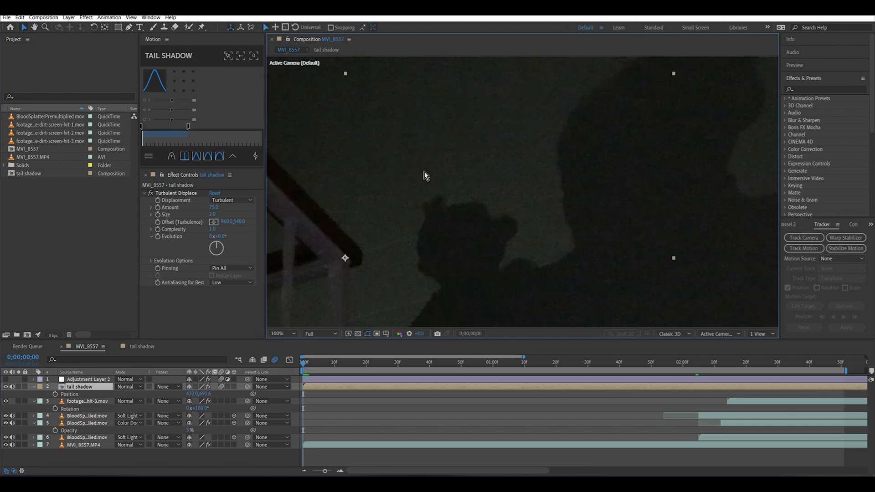
{"action": "key", "text": "comma"}
{"action": "key", "text": "comma"}
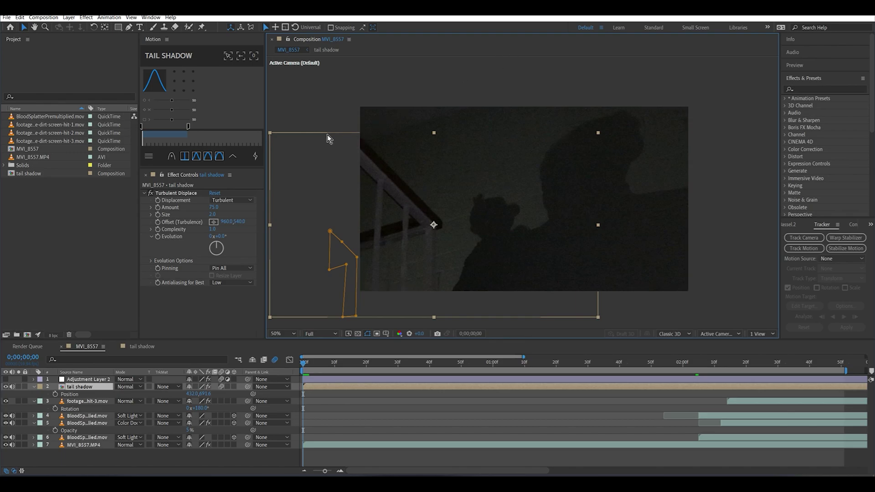
{"action": "left_click_drag", "start_coordinate": [321, 127], "coordinate": [343, 107]}
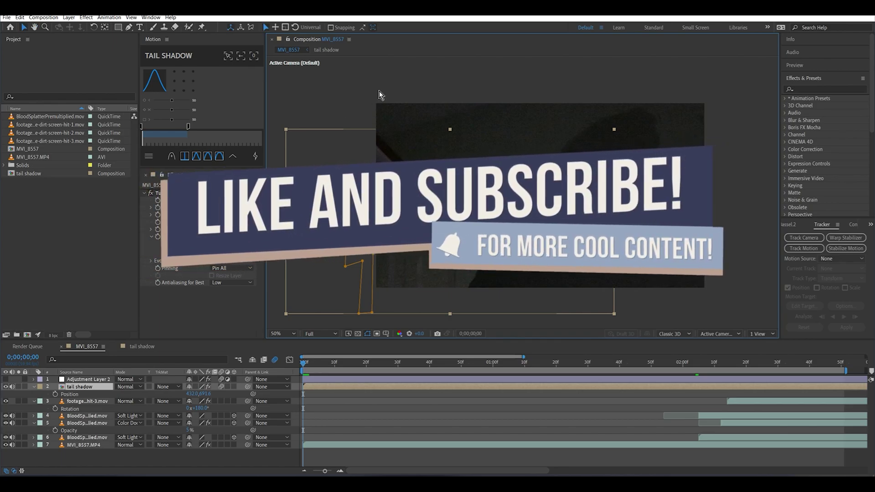
- Click empty space in the Composition viewer so the tail shadow layer is no longer selected
{"action": "left_click", "coordinate": [383, 89]}
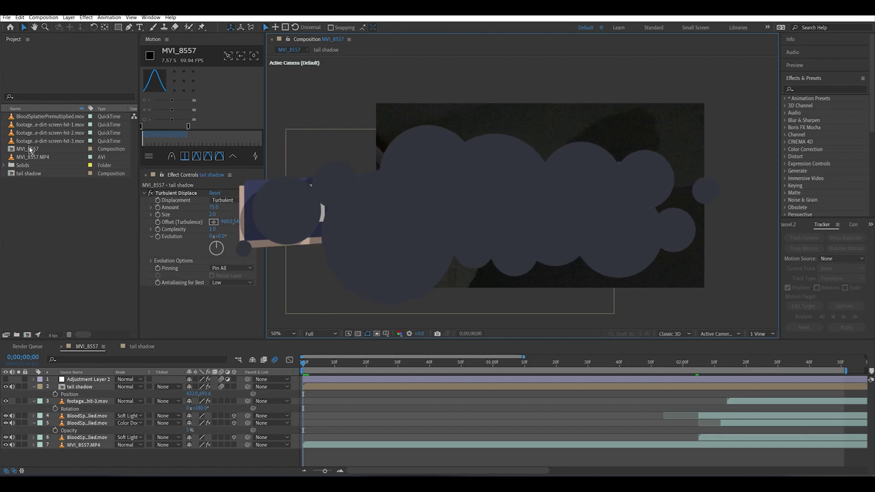
{"action": "left_click", "coordinate": [68, 201]}
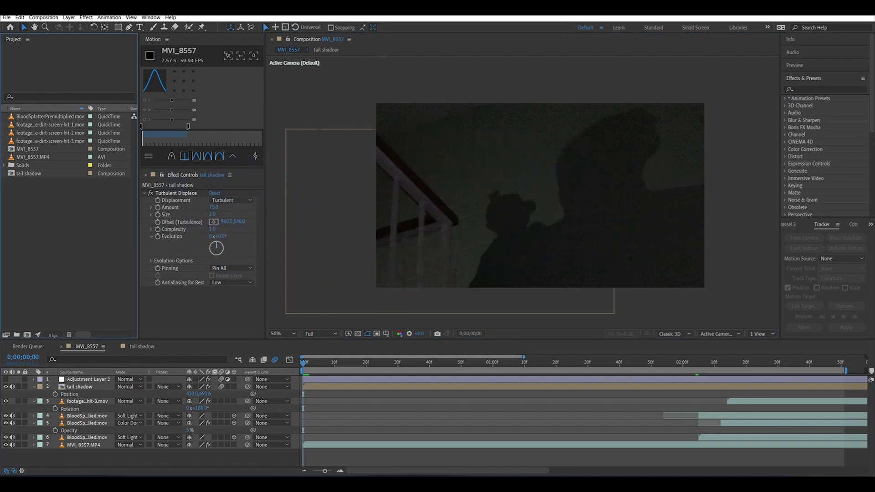